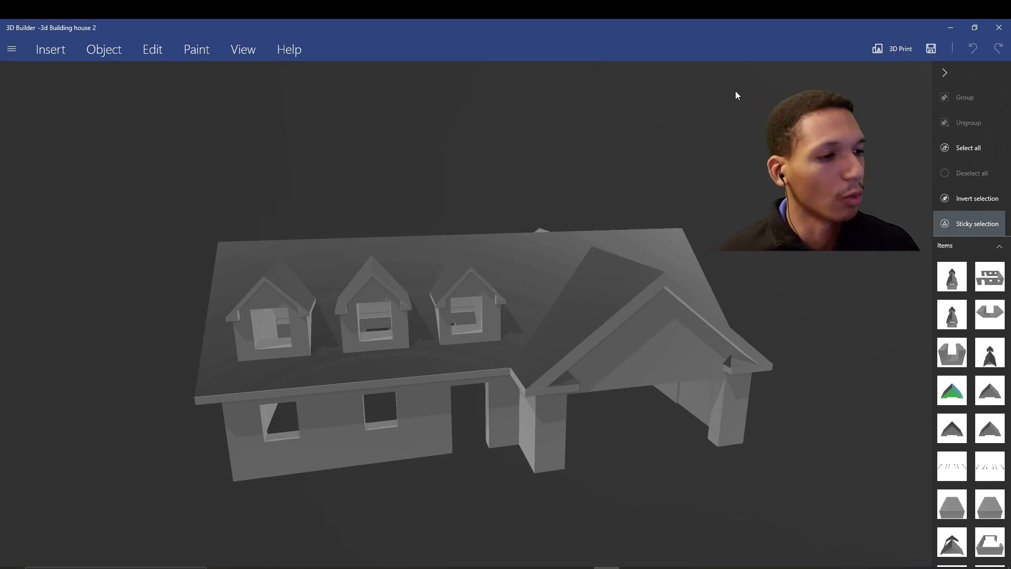
# - Insert a cube and move it out of the house into the open area in front of the garage
pyautogui.moveTo(735, 90); pyautogui.dragTo(326, 100)
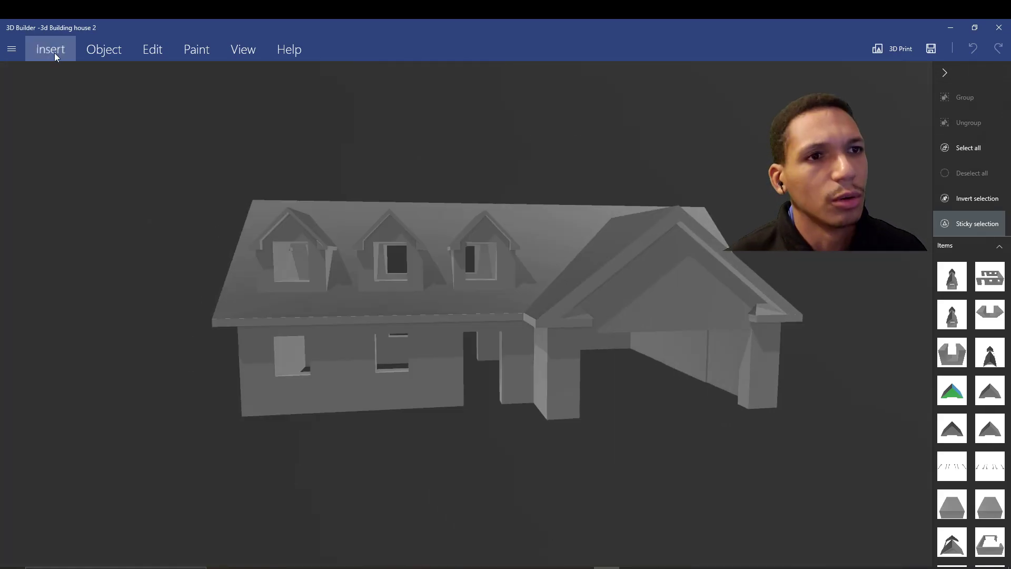
pyautogui.click(55, 57)
pyautogui.click(141, 74)
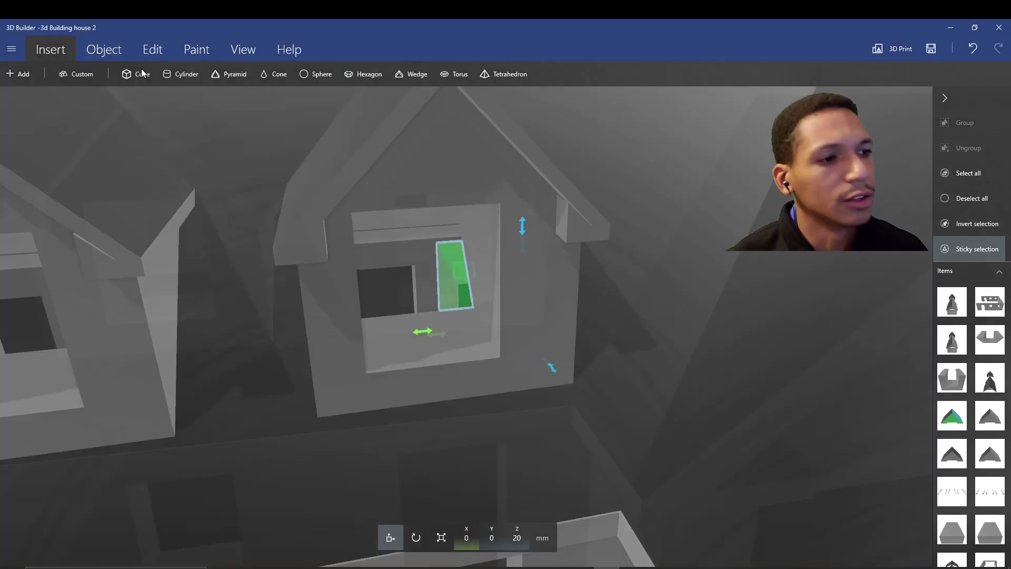
pyautogui.moveTo(774, 466); pyautogui.dragTo(184, 539)
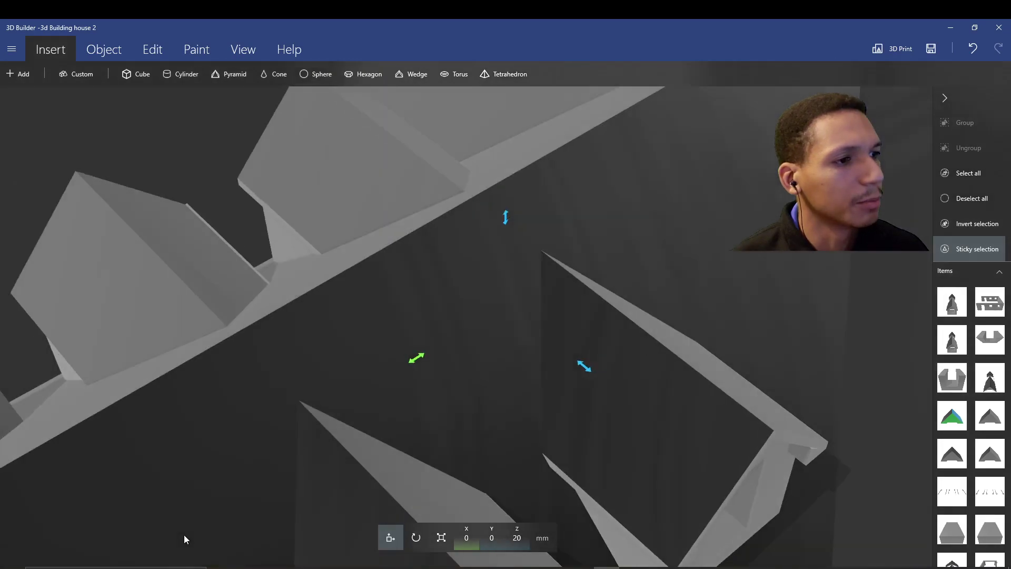
pyautogui.scroll(-6, 374, 413)
pyautogui.moveTo(375, 413); pyautogui.dragTo(622, 514)
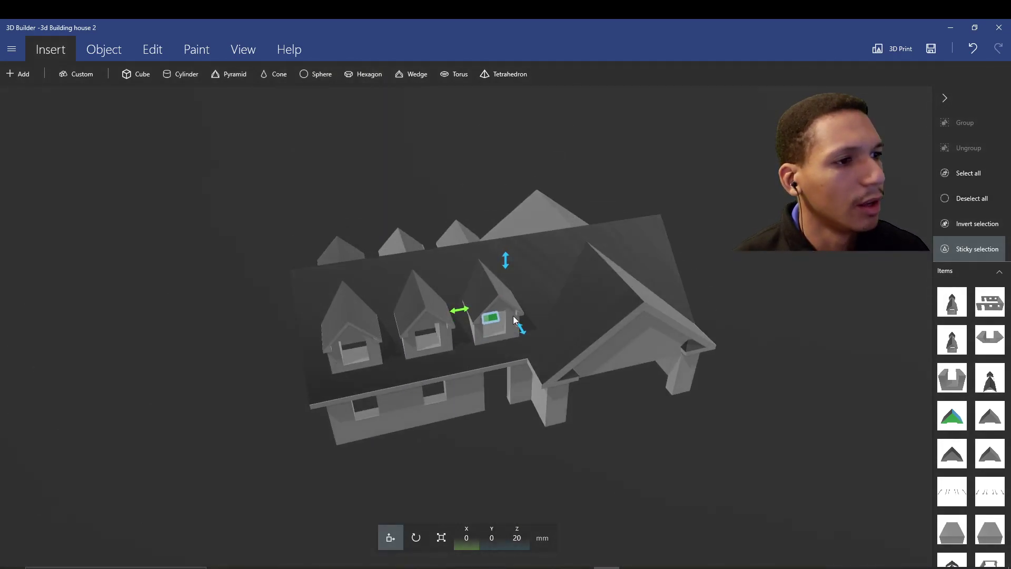
pyautogui.moveTo(521, 324); pyautogui.dragTo(656, 528)
pyautogui.moveTo(784, 448); pyautogui.dragTo(721, 322, button='right')
pyautogui.scroll(5, 600, 370)
# - Scale the cube down into a thin bar about 40 mm long, 5.9 mm deep and 4 mm high
pyautogui.click(437, 541)
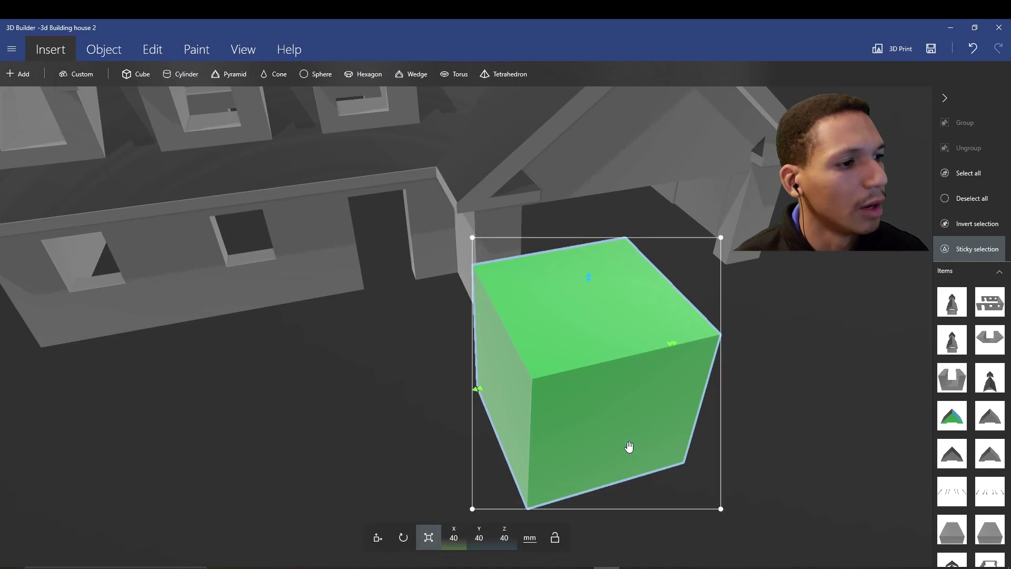
pyautogui.moveTo(630, 447); pyautogui.dragTo(533, 276)
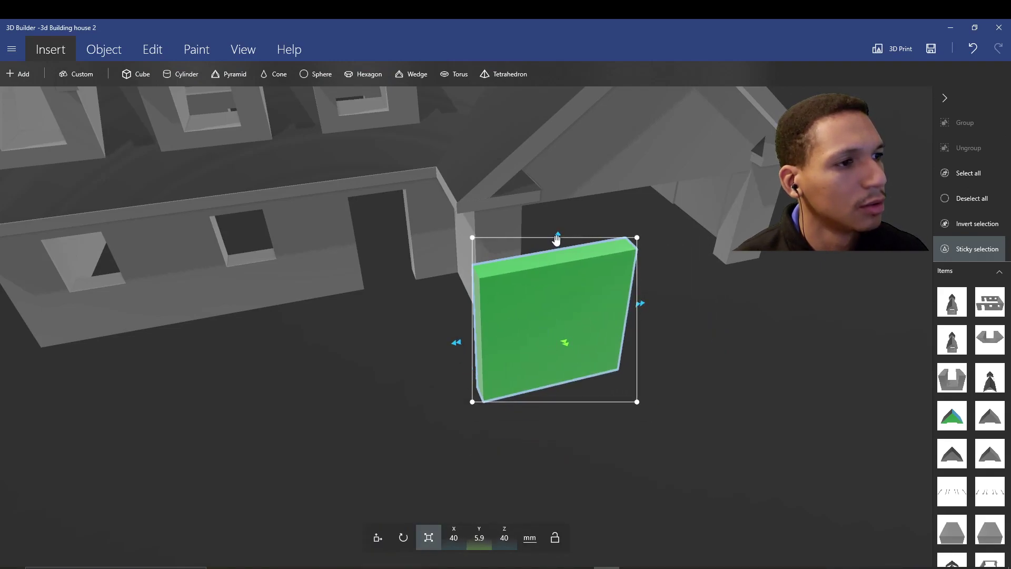
pyautogui.moveTo(557, 240); pyautogui.dragTo(556, 279)
pyautogui.moveTo(556, 279); pyautogui.dragTo(553, 347)
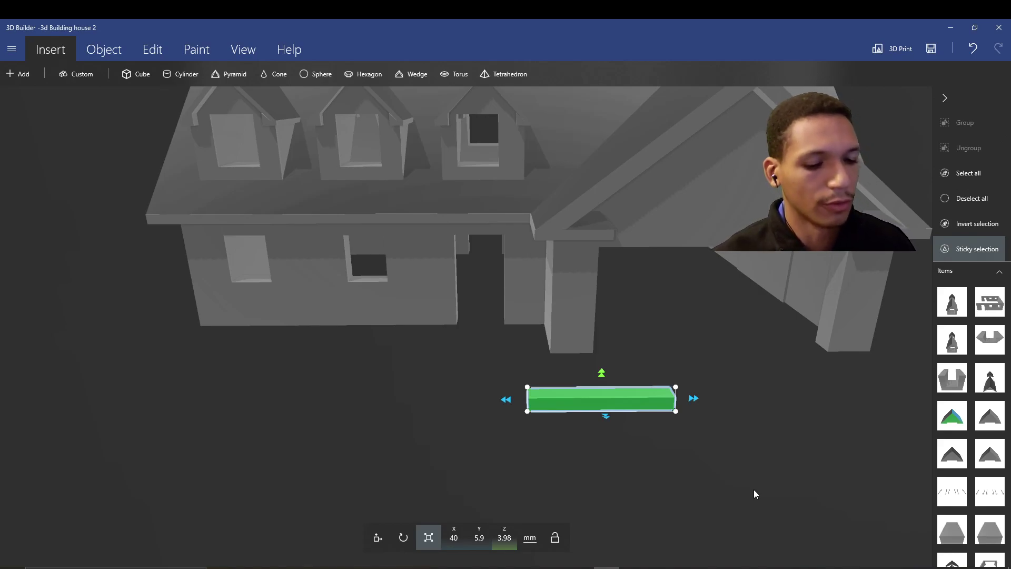
# - Move the bar against the left post of the garage opening, at about X -23.04 and Y 113.14
pyautogui.moveTo(348, 432); pyautogui.dragTo(287, 453, button='right')
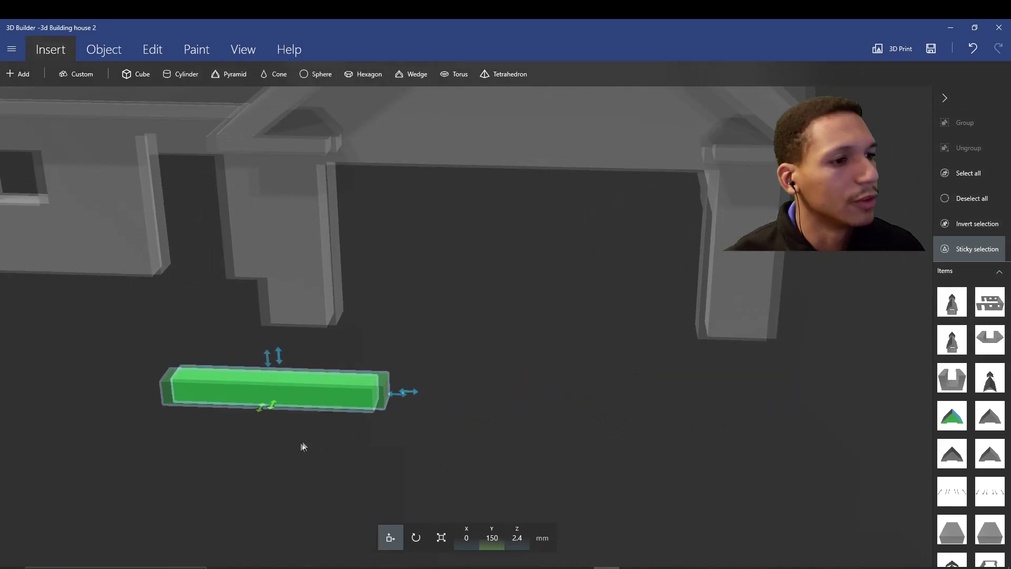
pyautogui.moveTo(390, 406); pyautogui.dragTo(532, 406)
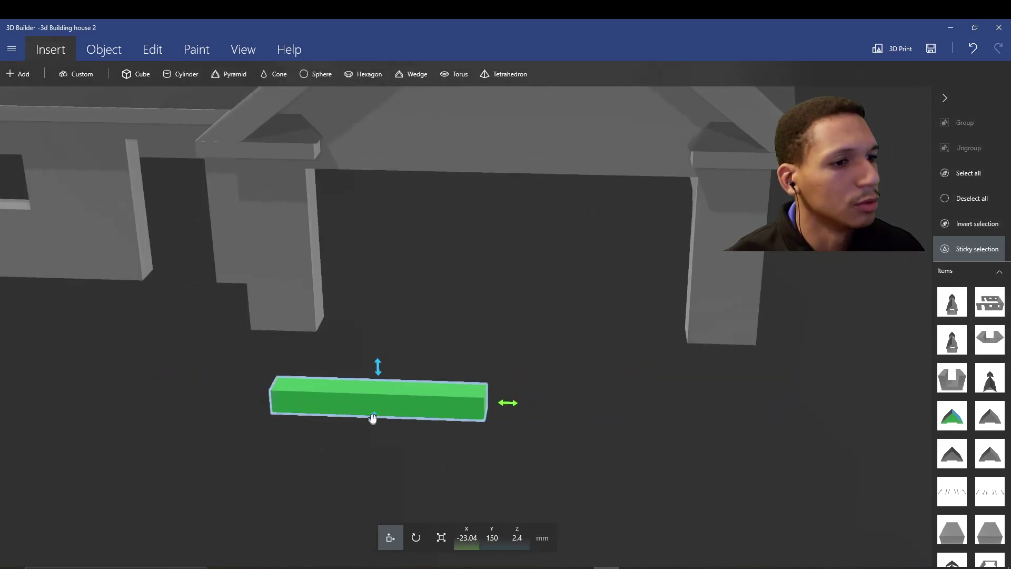
pyautogui.moveTo(373, 418); pyautogui.dragTo(465, 157)
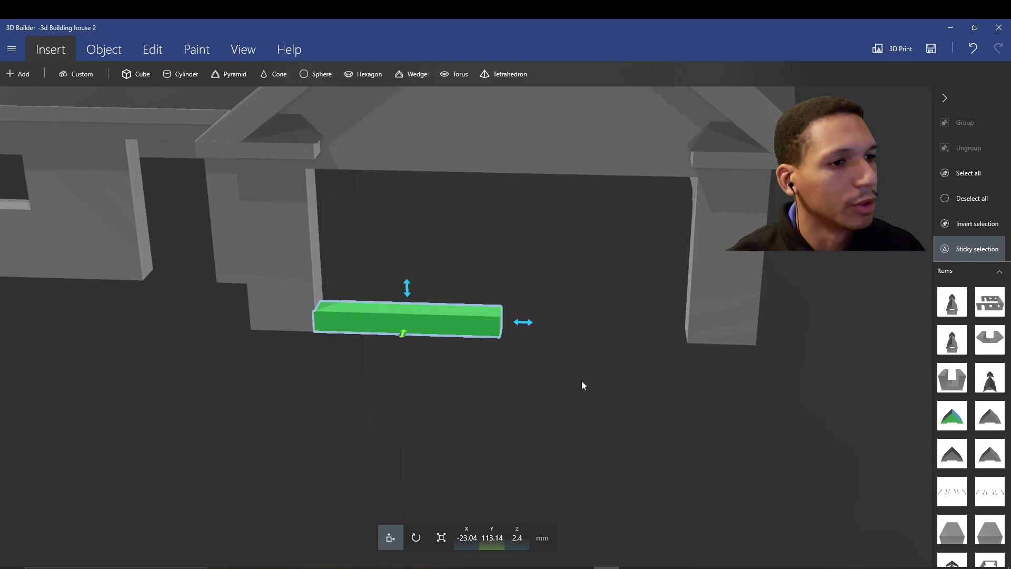
# - Check the bar's fit against the garage post and nudge it forward to about Y 113.91
pyautogui.moveTo(582, 381); pyautogui.dragTo(606, 390, button='right')
pyautogui.moveTo(476, 356); pyautogui.dragTo(560, 394, button='right')
pyautogui.scroll(5, 560, 394)
pyautogui.moveTo(687, 372); pyautogui.dragTo(356, 369)
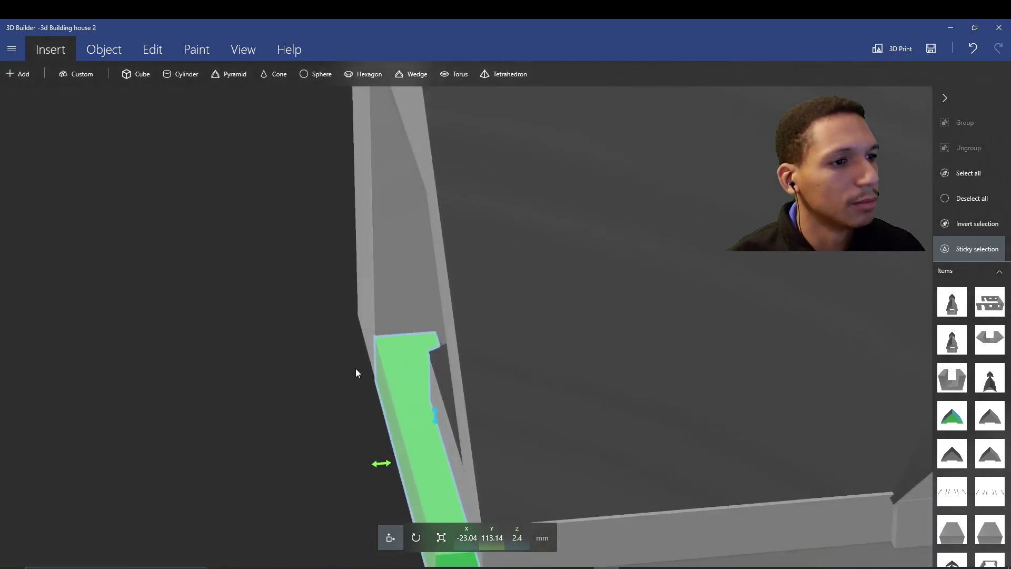
pyautogui.moveTo(356, 373); pyautogui.dragTo(708, 359, button='right')
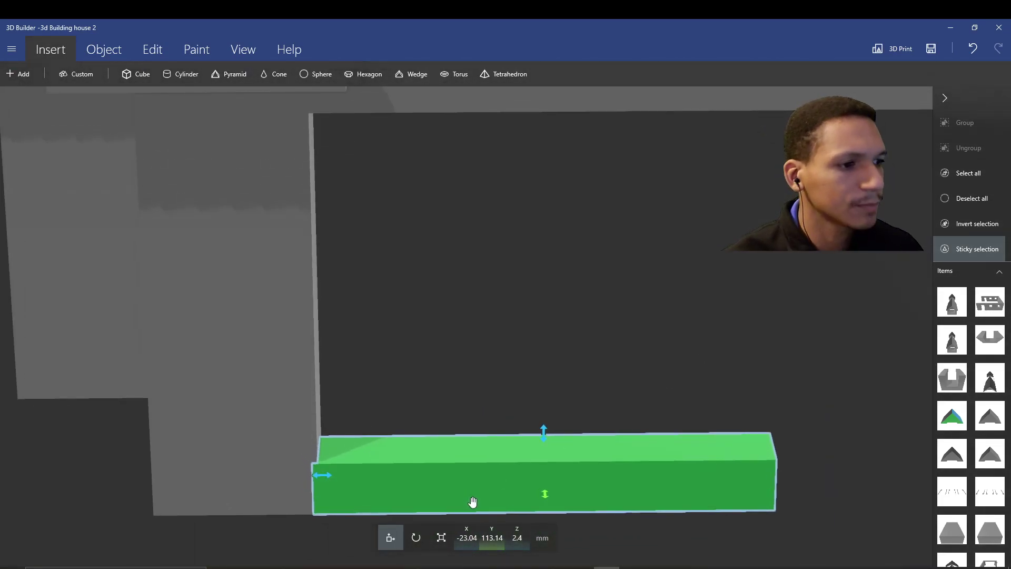
pyautogui.moveTo(544, 498); pyautogui.dragTo(547, 501)
pyautogui.moveTo(539, 382); pyautogui.dragTo(324, 399, button='right')
pyautogui.scroll(-4, 325, 398)
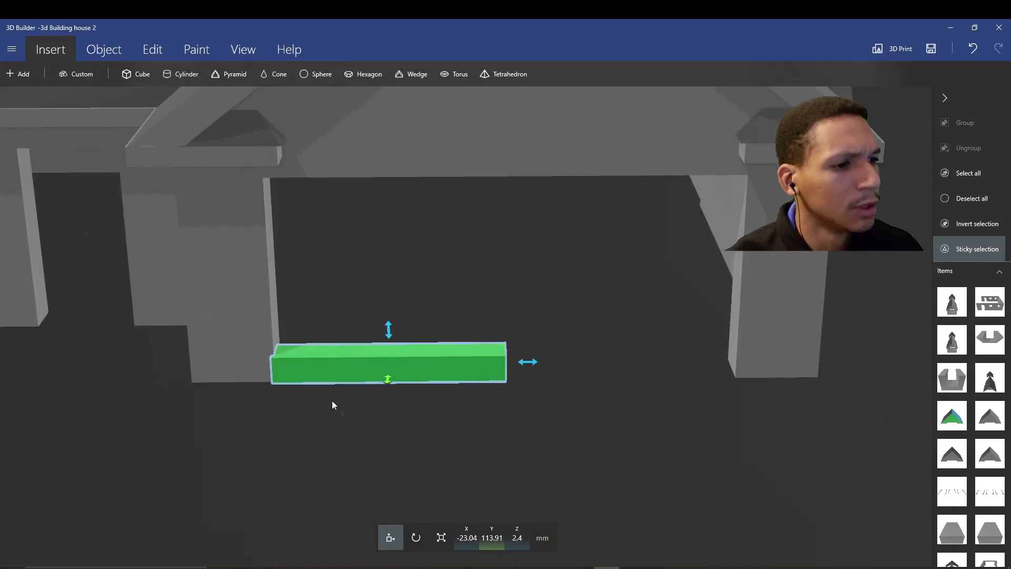
# - Stretch the bar to fill the garage opening, about 79.8 mm wide and 36.8 mm high
pyautogui.click(441, 533)
pyautogui.moveTo(528, 364); pyautogui.dragTo(759, 373)
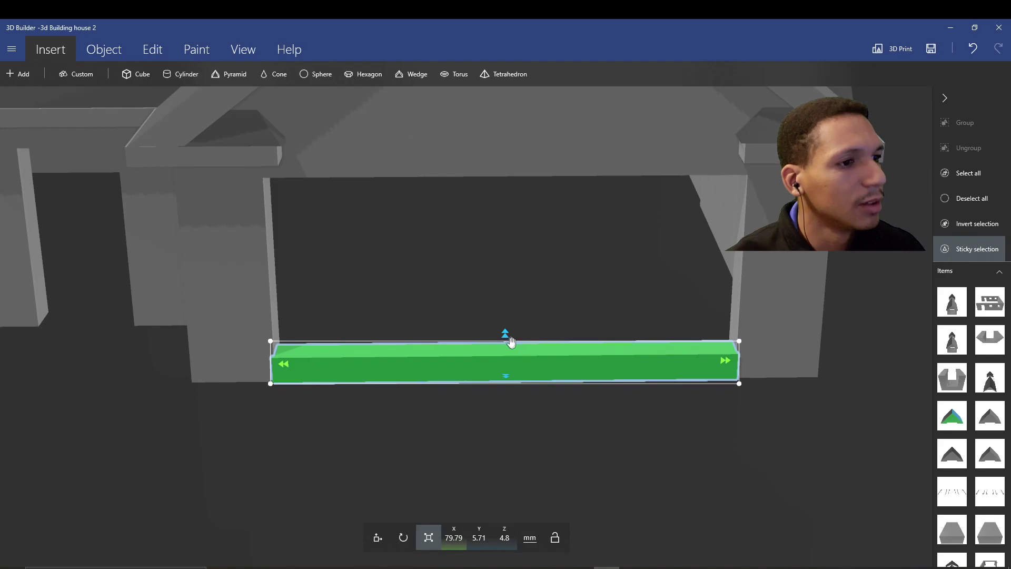
pyautogui.moveTo(506, 337); pyautogui.dragTo(485, 154)
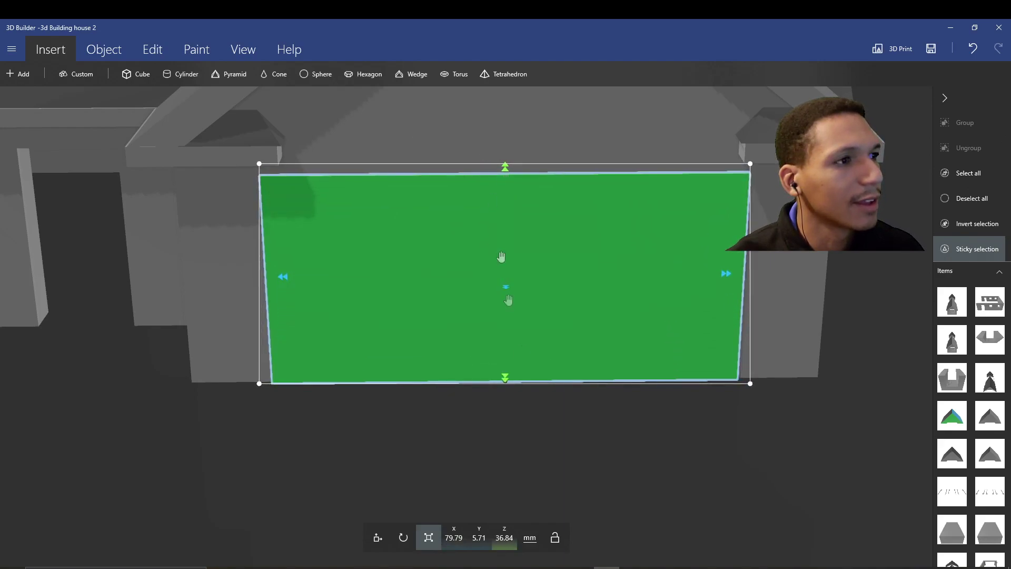
pyautogui.moveTo(600, 482); pyautogui.dragTo(848, 447)
pyautogui.scroll(3, 569, 403)
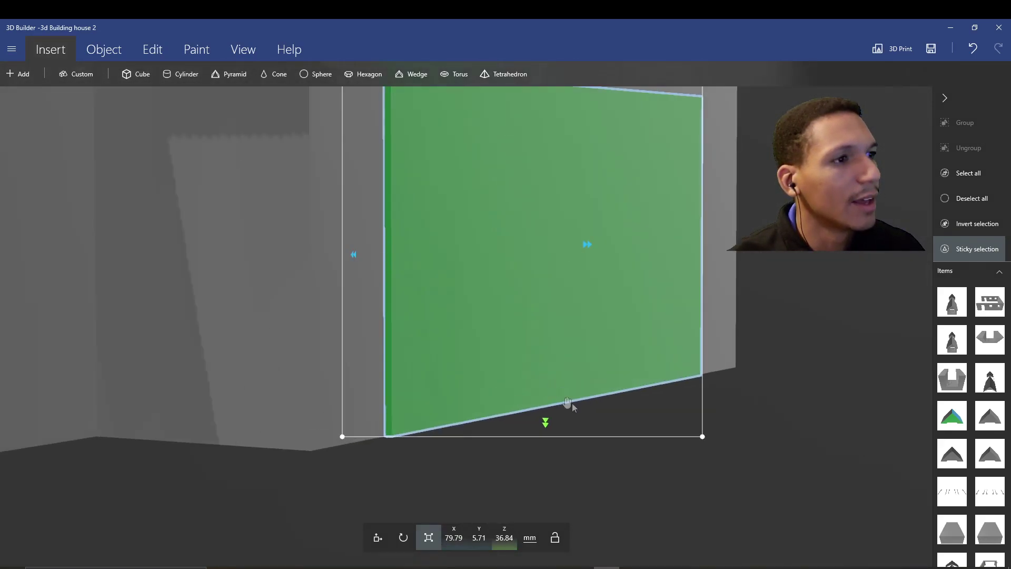
# - Duplicate the garage panel and move the copy sideways beside the garage, to about X -127.73
pyautogui.scroll(-3, 567, 403)
pyautogui.click(379, 540)
pyautogui.moveTo(700, 500); pyautogui.dragTo(459, 412)
pyautogui.scroll(-5, 458, 409)
pyautogui.hotkey('ctrl', 'd')
pyautogui.moveTo(325, 302); pyautogui.dragTo(620, 302)
pyautogui.click(690, 292)
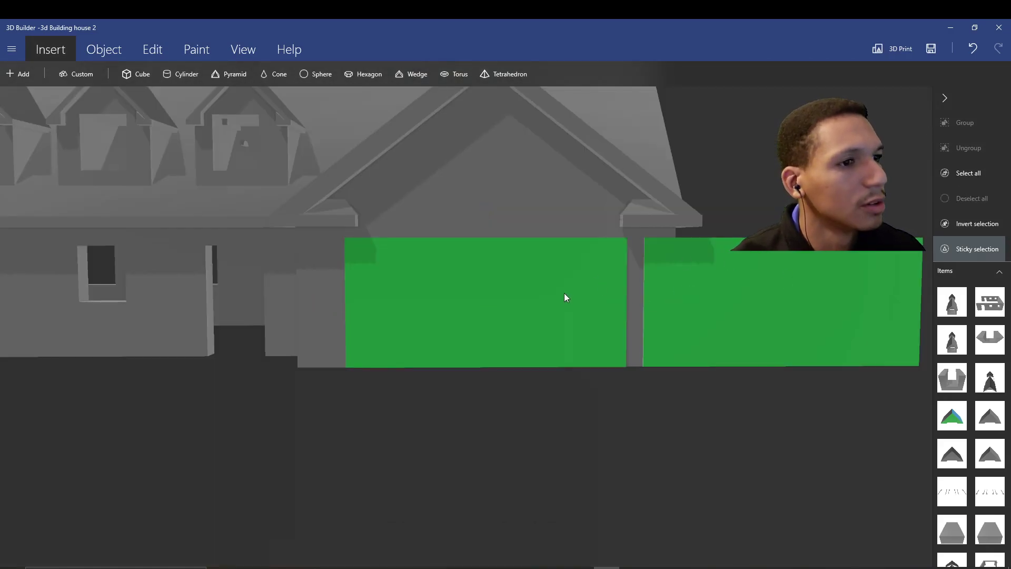
# - Move the copied panel back over the original at about X -43.04 and pull it slightly forward
pyautogui.click(564, 293)
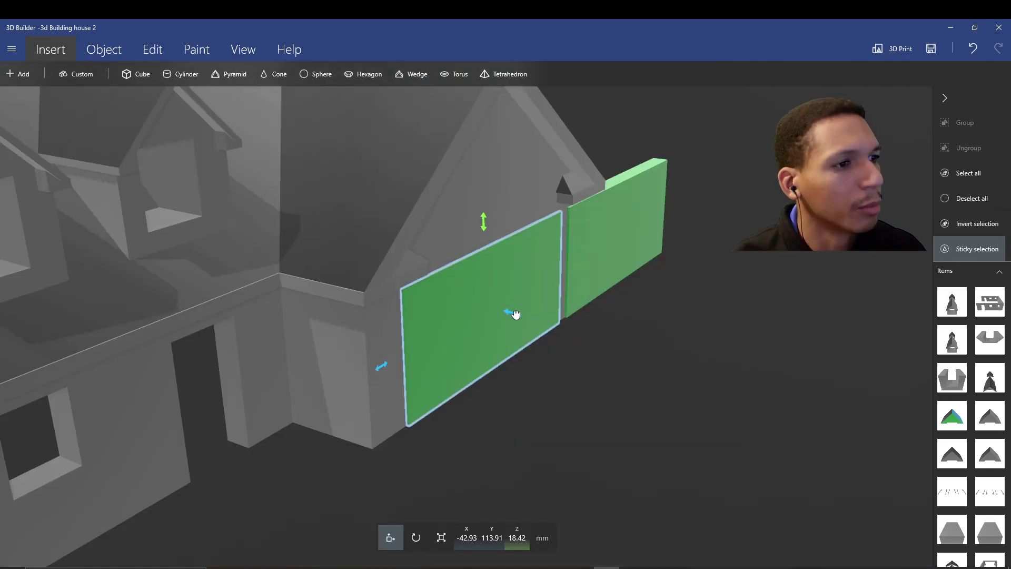
pyautogui.moveTo(515, 314); pyautogui.dragTo(503, 321)
pyautogui.scroll(3, 493, 340)
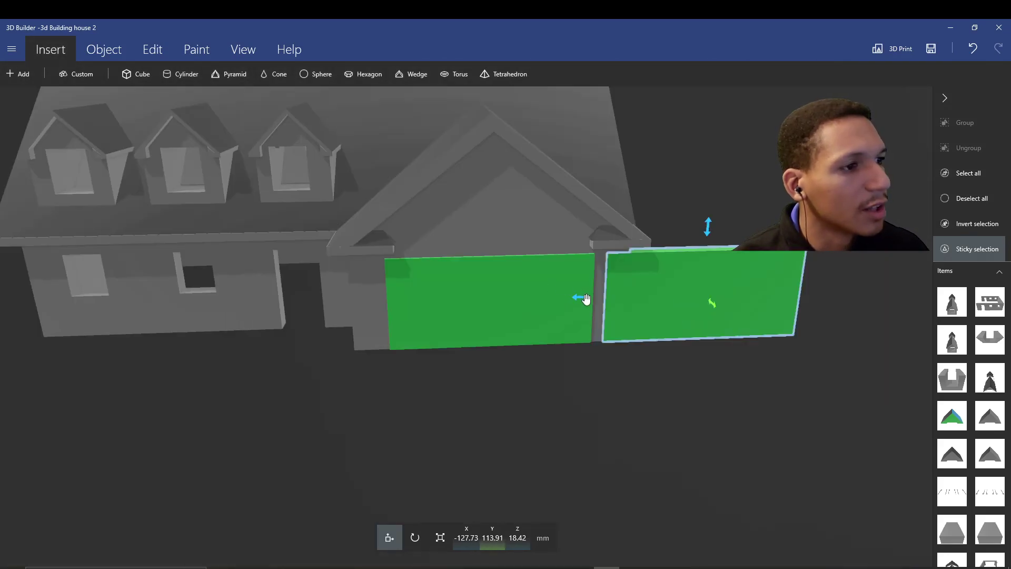
pyautogui.moveTo(586, 299); pyautogui.dragTo(368, 314)
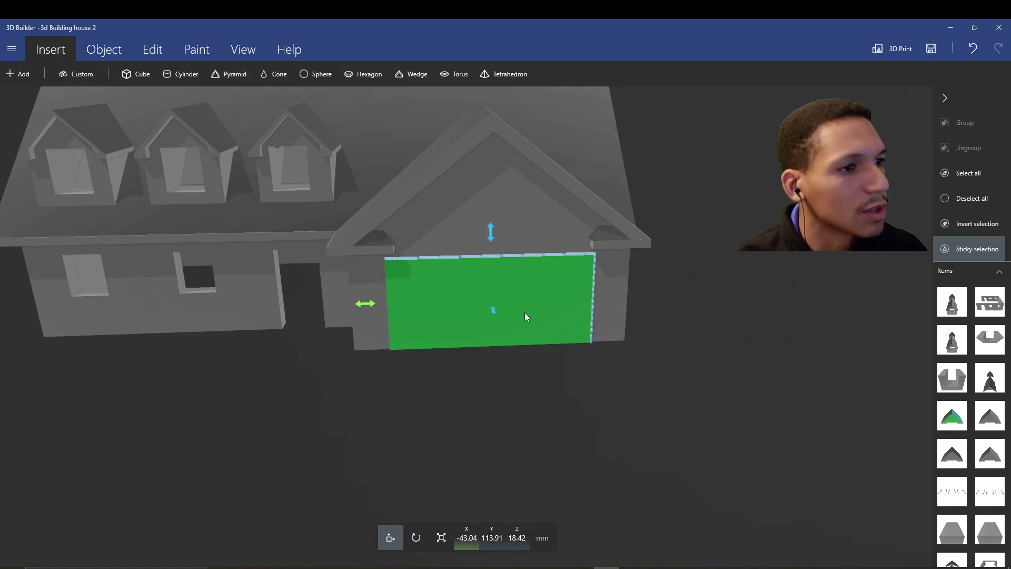
pyautogui.moveTo(494, 309); pyautogui.dragTo(496, 322)
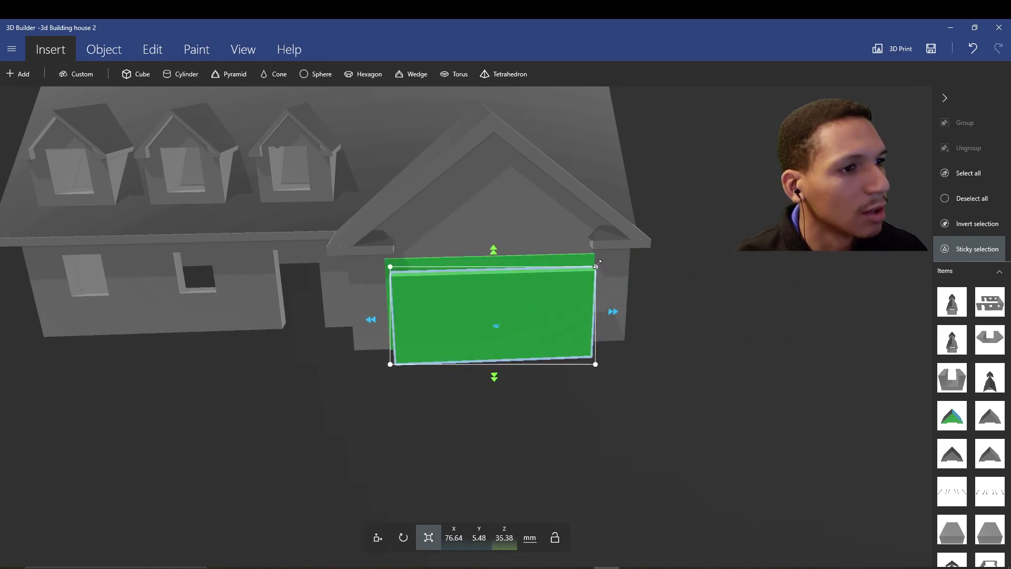
# - Shrink the front panel to about 74.8 mm wide and 34.4 mm high, leaving an even border at the sides and top
pyautogui.moveTo(494, 251); pyautogui.dragTo(494, 254)
pyautogui.scroll(5, 594, 295)
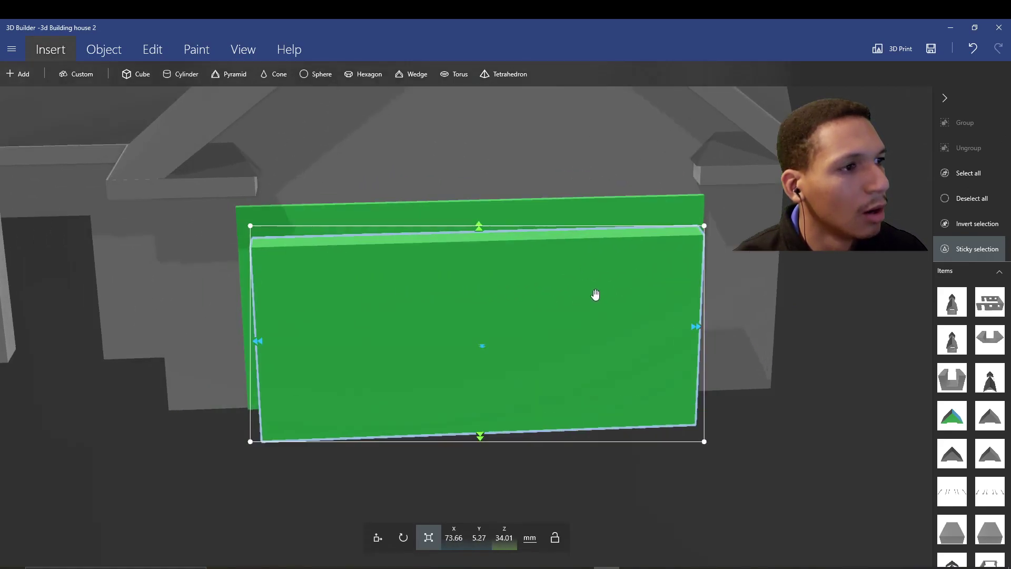
pyautogui.moveTo(795, 519); pyautogui.dragTo(778, 504)
pyautogui.moveTo(725, 207); pyautogui.dragTo(712, 213)
pyautogui.moveTo(470, 211); pyautogui.dragTo(470, 201)
pyautogui.moveTo(183, 234); pyautogui.dragTo(191, 257)
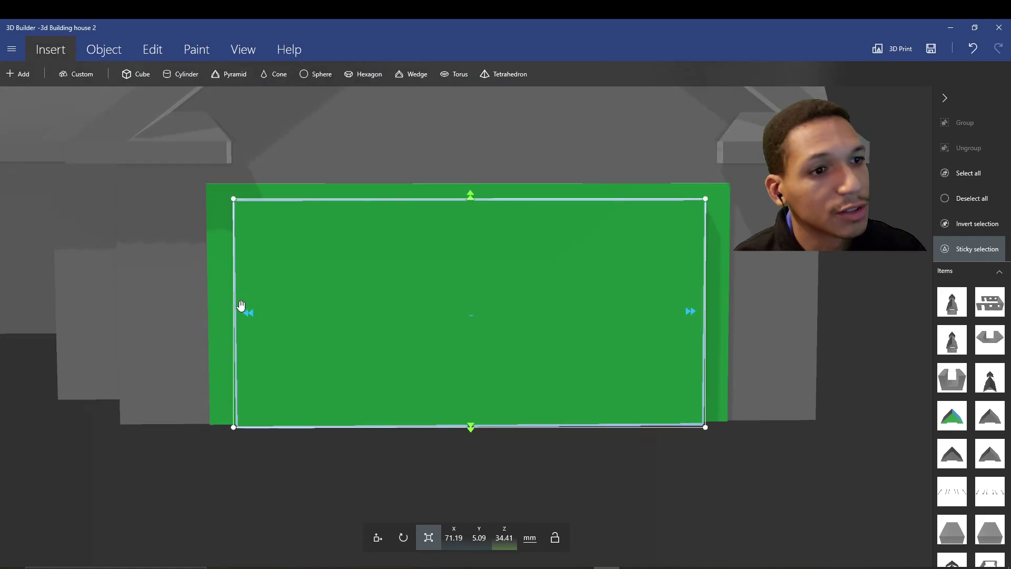
pyautogui.moveTo(241, 306); pyautogui.dragTo(228, 310)
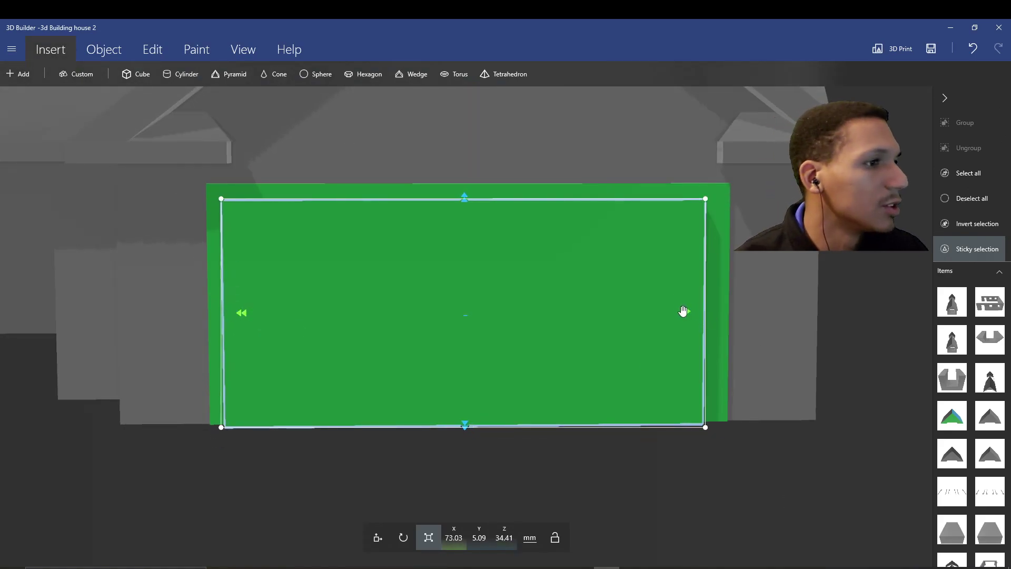
pyautogui.moveTo(683, 311); pyautogui.dragTo(694, 314)
# - Turn on the X-ray view and enlarge the front panel to about 12.5 mm deep and 36.1 mm high so it cuts through the garage panel
pyautogui.scroll(-2, 684, 337)
pyautogui.click(377, 537)
pyautogui.moveTo(598, 467); pyautogui.dragTo(564, 476)
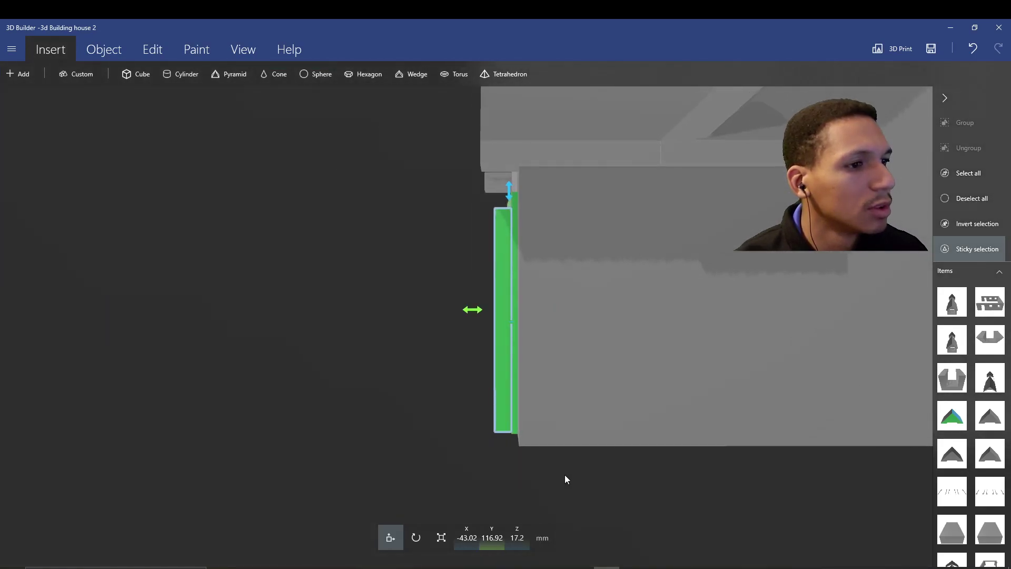
pyautogui.click(441, 538)
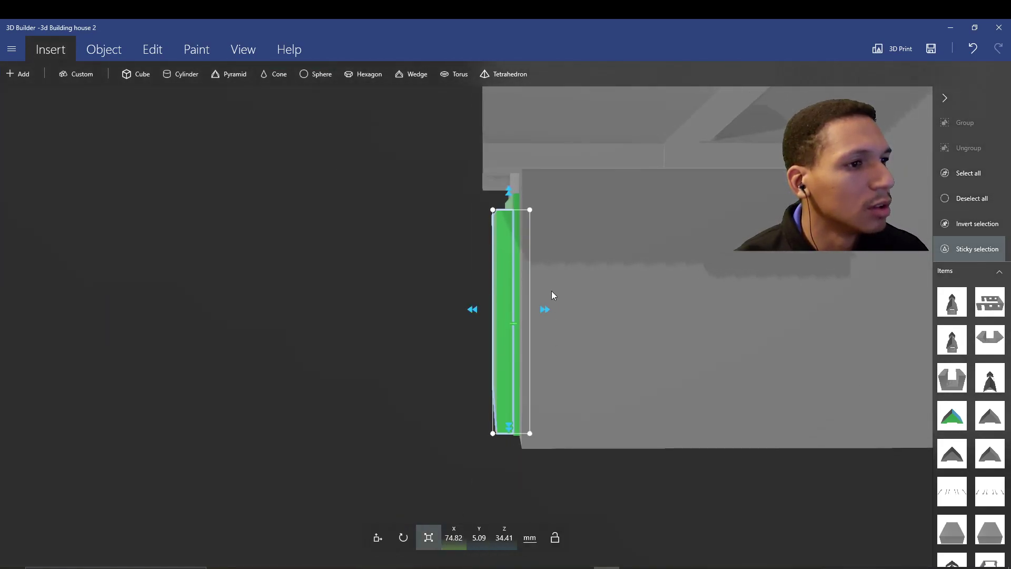
pyautogui.click(232, 53)
pyautogui.click(511, 74)
pyautogui.moveTo(258, 483); pyautogui.dragTo(458, 294)
# - Subtract the front panel from the garage panel to leave a door frame, and inspect the cut
pyautogui.click(153, 49)
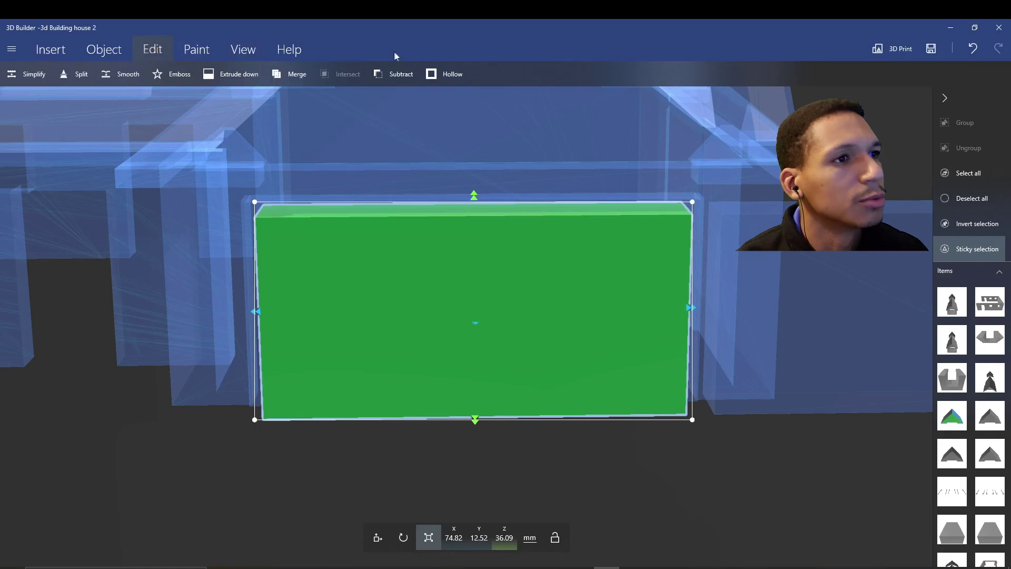
pyautogui.click(401, 73)
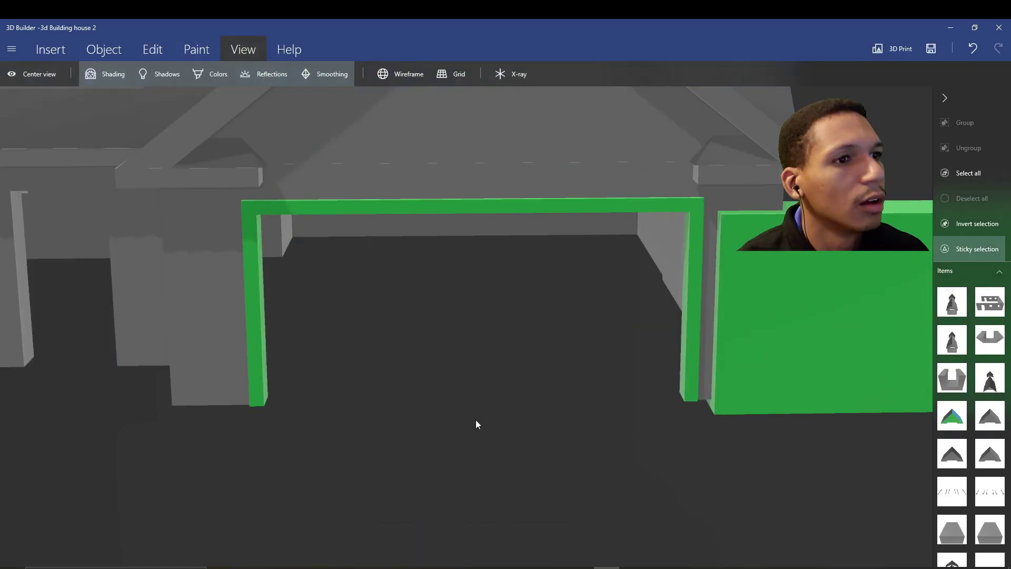
pyautogui.scroll(2, 371, 365)
pyautogui.moveTo(371, 365); pyautogui.dragTo(334, 254)
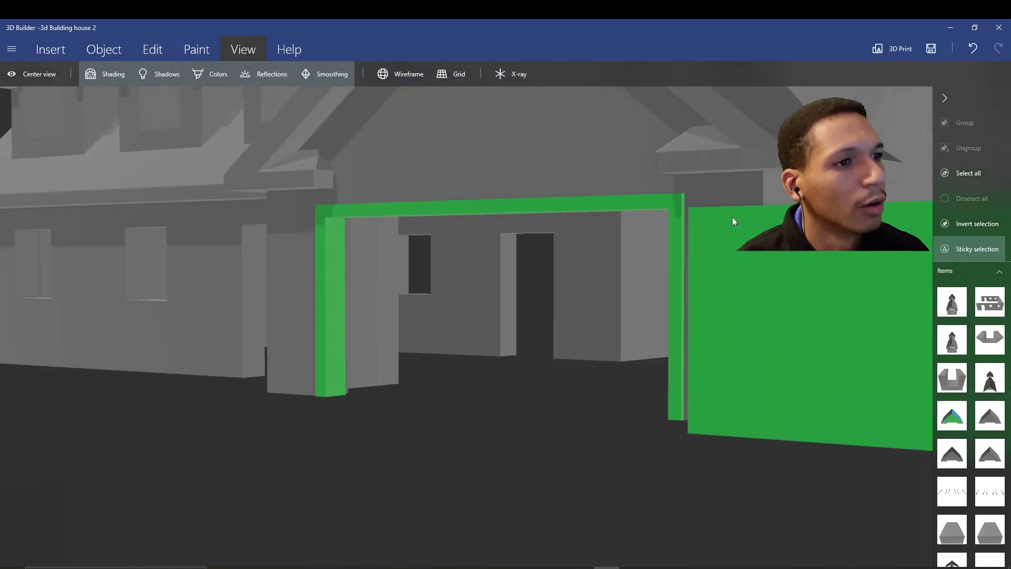
pyautogui.scroll(-5, 555, 440)
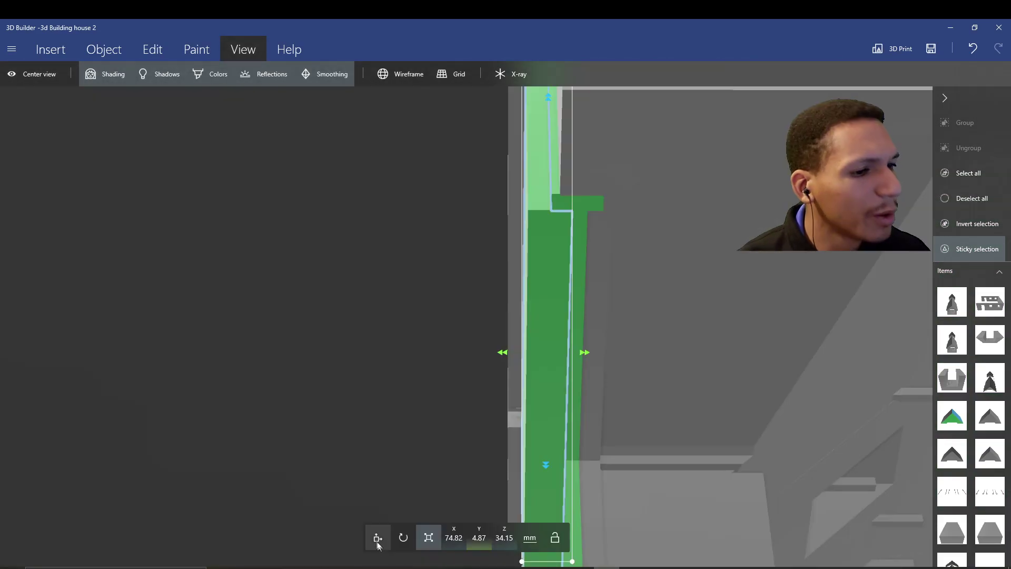
# - Set the spare panel back inside the door frame and thin it to about 3.65 mm
pyautogui.click(378, 543)
pyautogui.moveTo(508, 353); pyautogui.dragTo(537, 354)
pyautogui.click(441, 537)
pyautogui.click(381, 536)
pyautogui.moveTo(333, 392); pyautogui.dragTo(690, 492)
pyautogui.moveTo(341, 268); pyautogui.dragTo(425, 331, button='right')
# - Enlarge the door panel to about 76.75 mm wide and 35 mm high, and lower it to about Z 17.51 within the frame
pyautogui.click(437, 536)
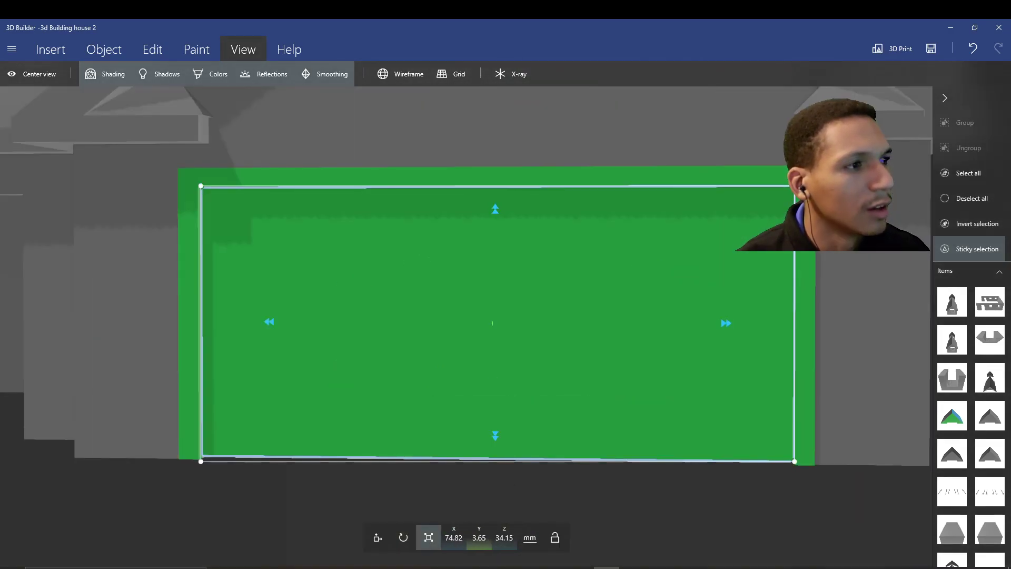
pyautogui.moveTo(795, 185); pyautogui.dragTo(803, 179)
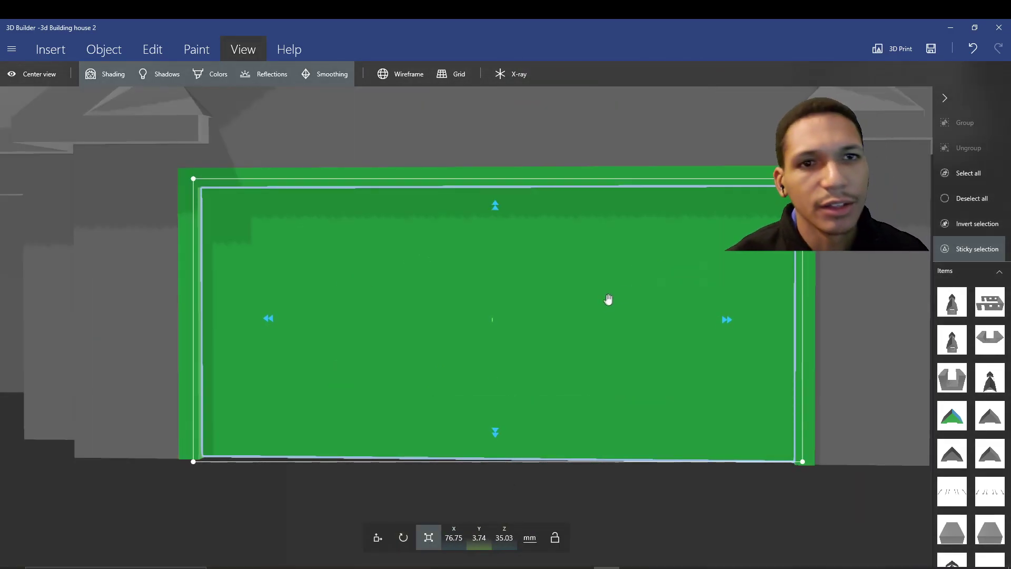
pyautogui.click(382, 535)
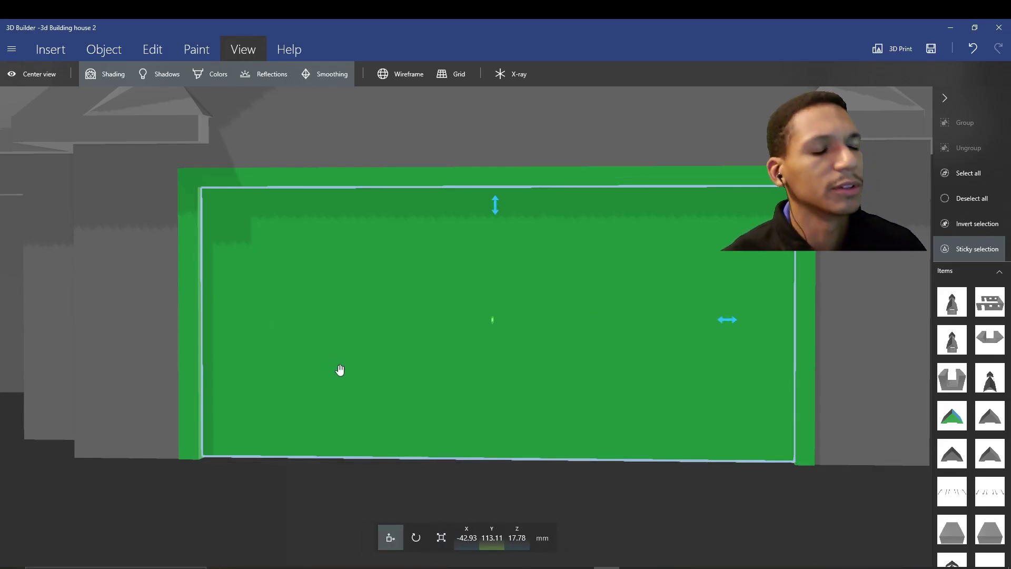
pyautogui.scroll(-5, 583, 345)
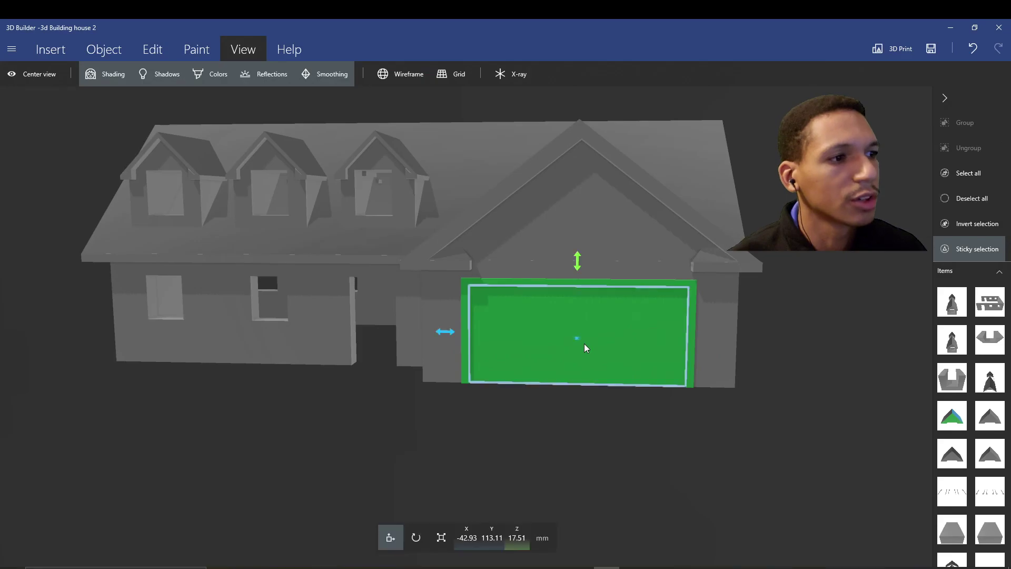
pyautogui.scroll(5, 603, 346)
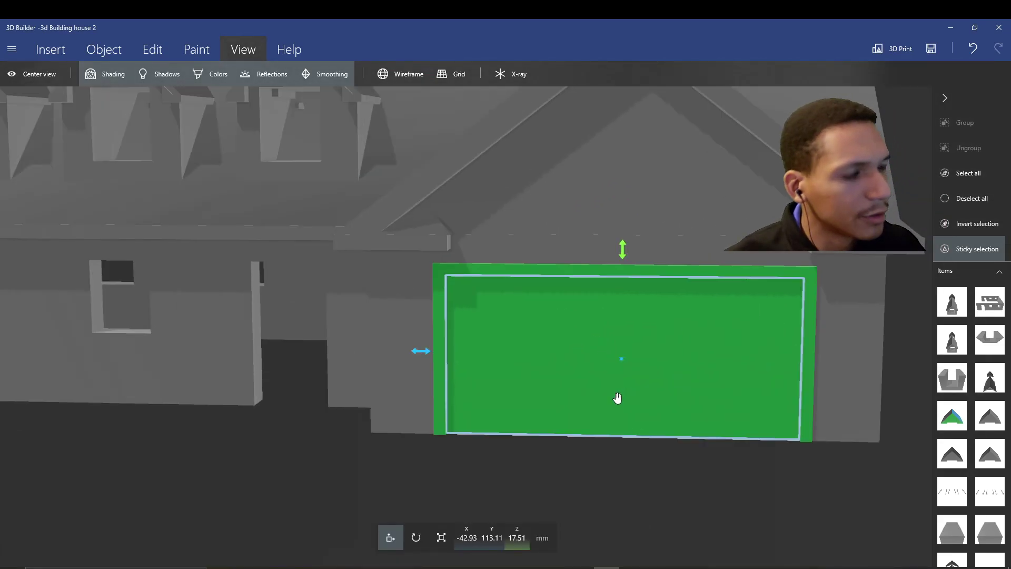
# - Duplicate the vertical strip in the middle of the garage door and place the copy at about X -61.95
pyautogui.scroll(-5, 521, 273)
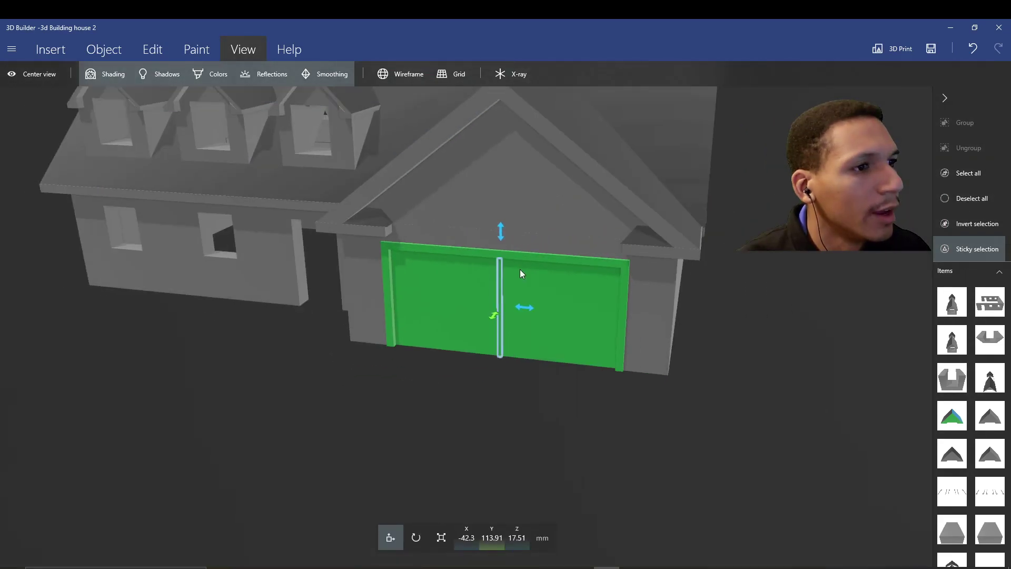
pyautogui.scroll(4, 521, 273)
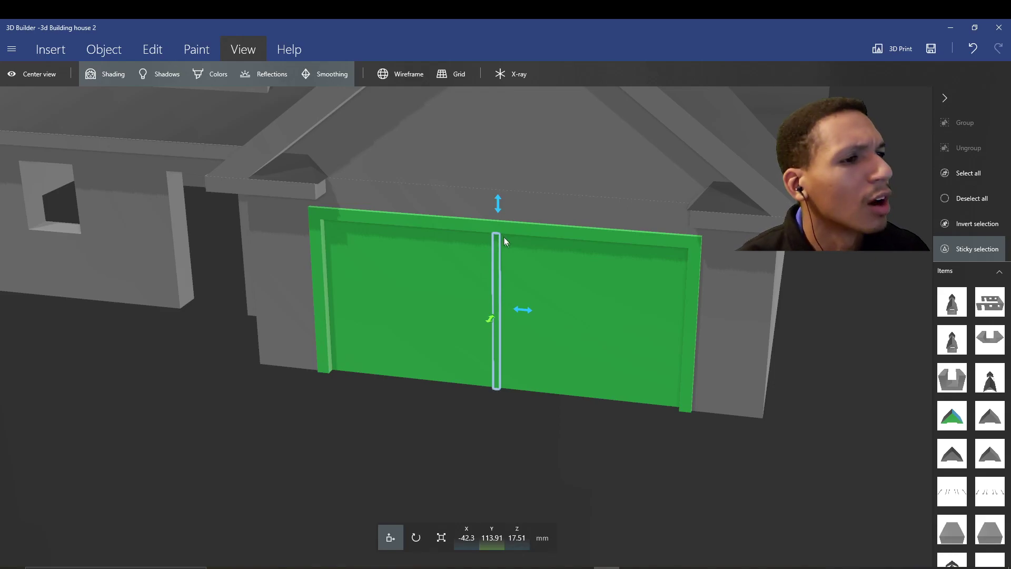
pyautogui.scroll(1, 499, 252)
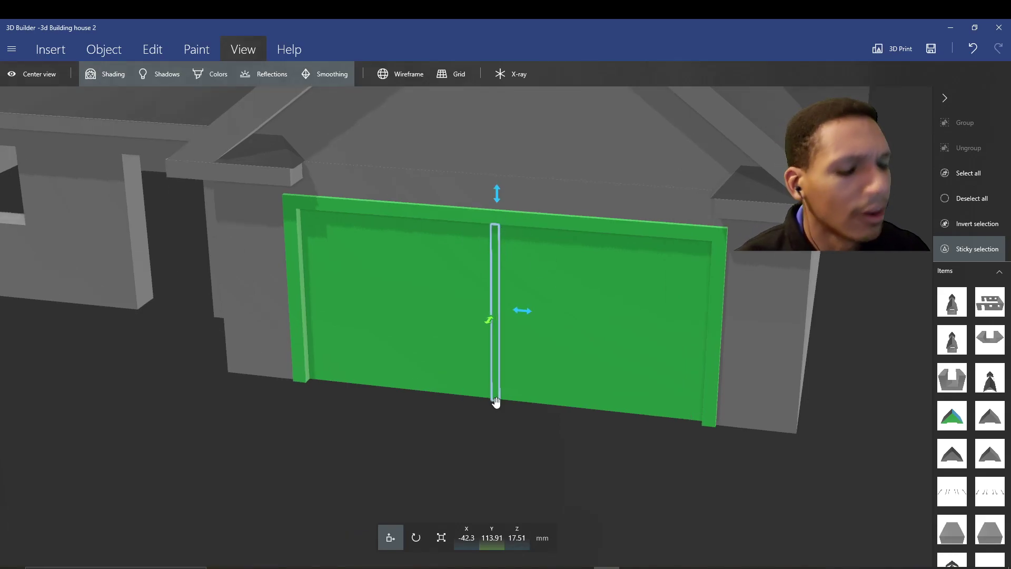
pyautogui.hotkey('ctrl', 'd')
pyautogui.moveTo(577, 315); pyautogui.dragTo(632, 323)
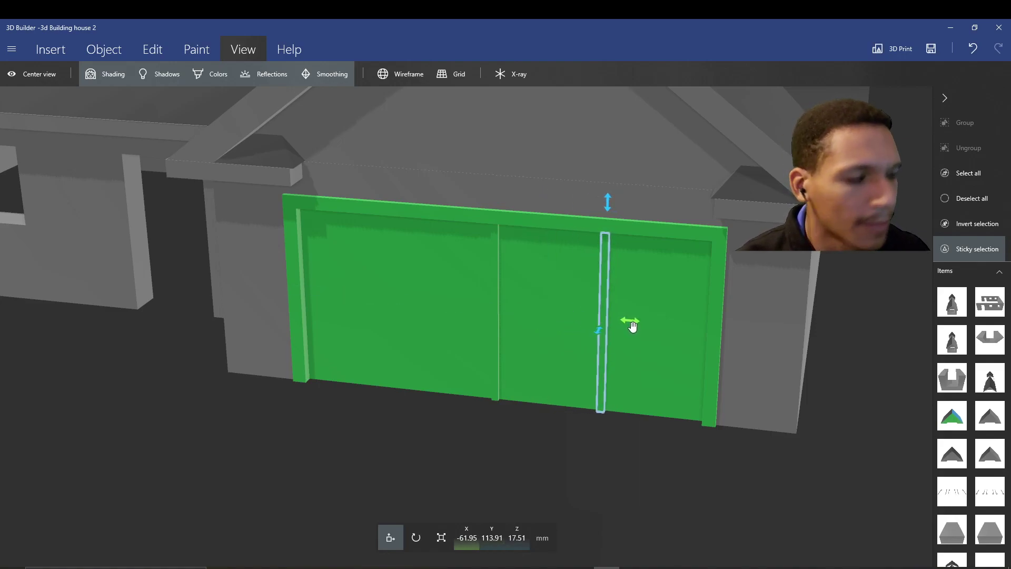
pyautogui.press('Right')
pyautogui.press('Right')
pyautogui.press('Right')
# - Place another copy of the vertical strip on the other half of the door at about X -23.17, flush with the first two
pyautogui.moveTo(654, 286); pyautogui.dragTo(364, 274)
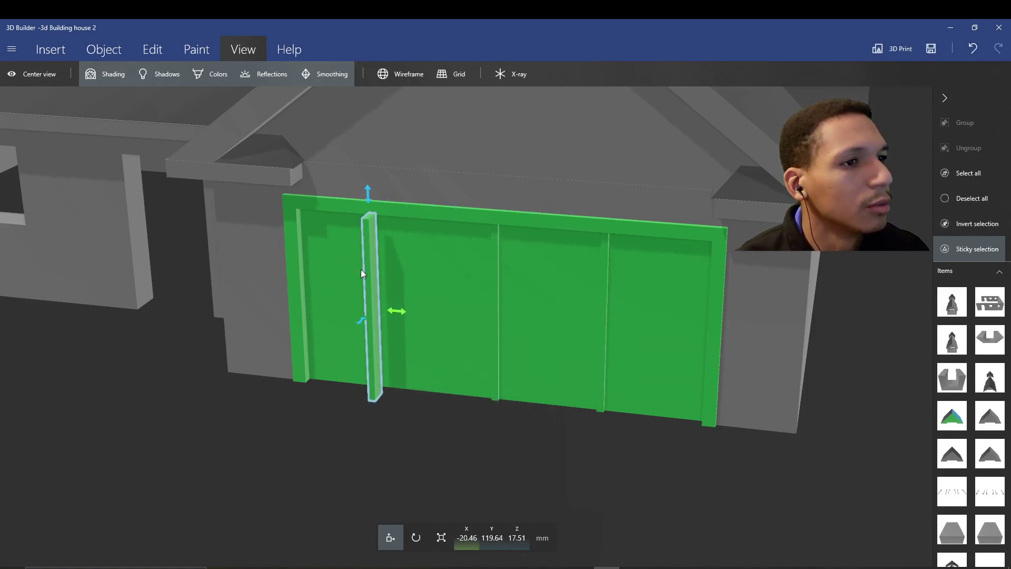
pyautogui.hotkey('ctrl', 'z')
pyautogui.moveTo(681, 327); pyautogui.dragTo(422, 321)
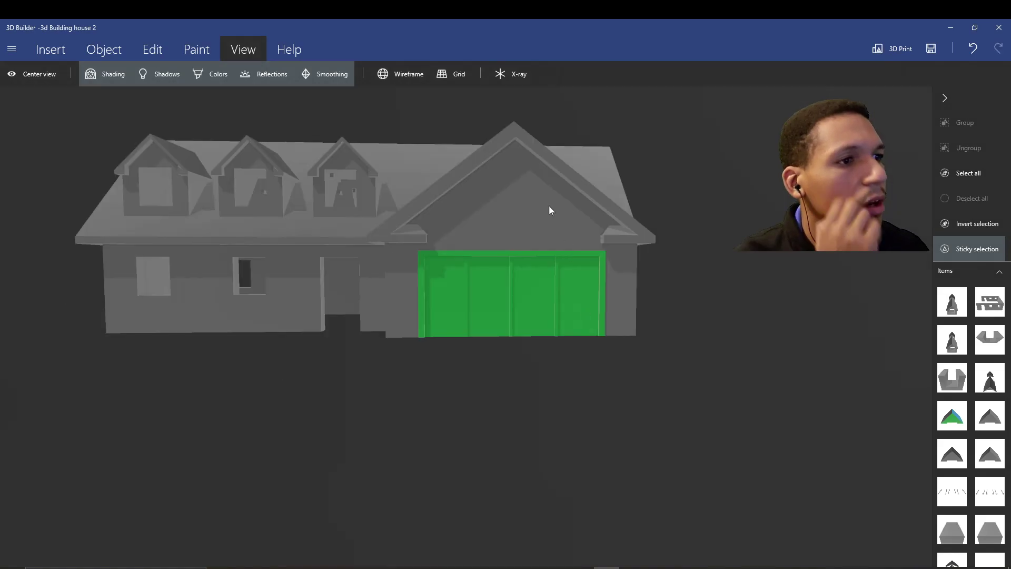
pyautogui.scroll(6, 549, 205)
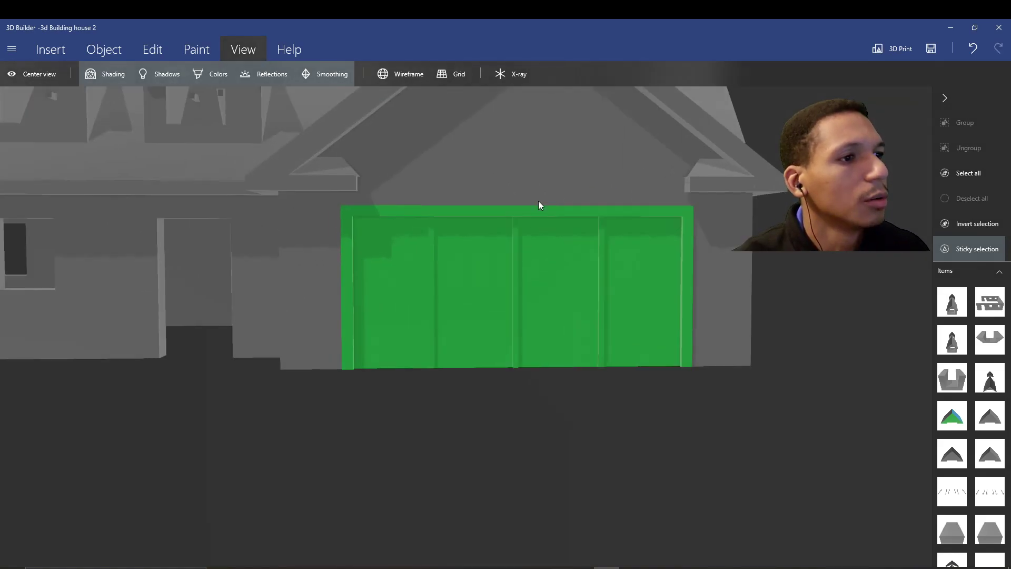
pyautogui.click(397, 246)
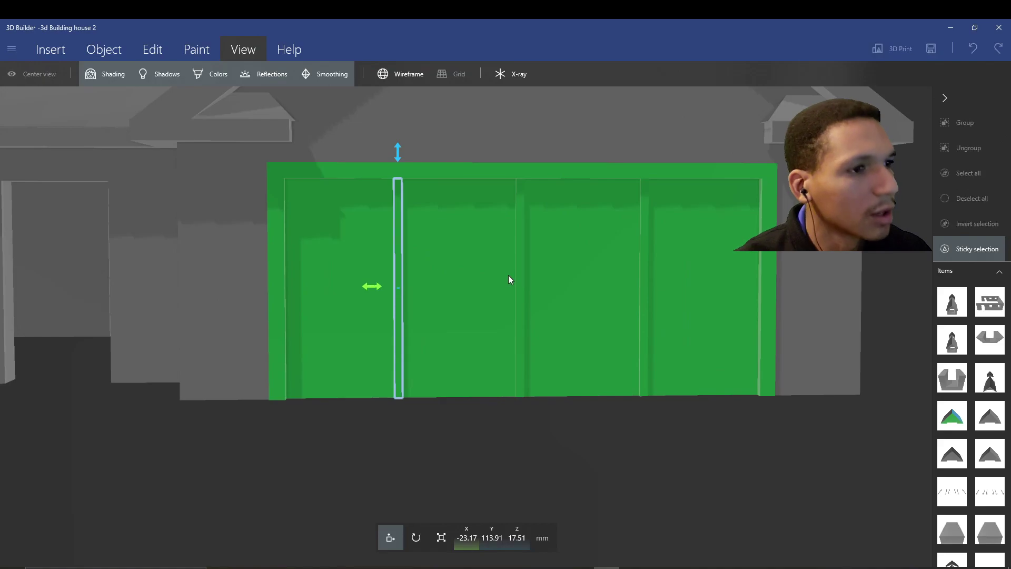
# - Rotate a copy of the vertical strip into a diagonal brace and place copies in the first three door bays, the second at about X -29.87
pyautogui.moveTo(509, 279); pyautogui.dragTo(411, 206)
pyautogui.click(415, 537)
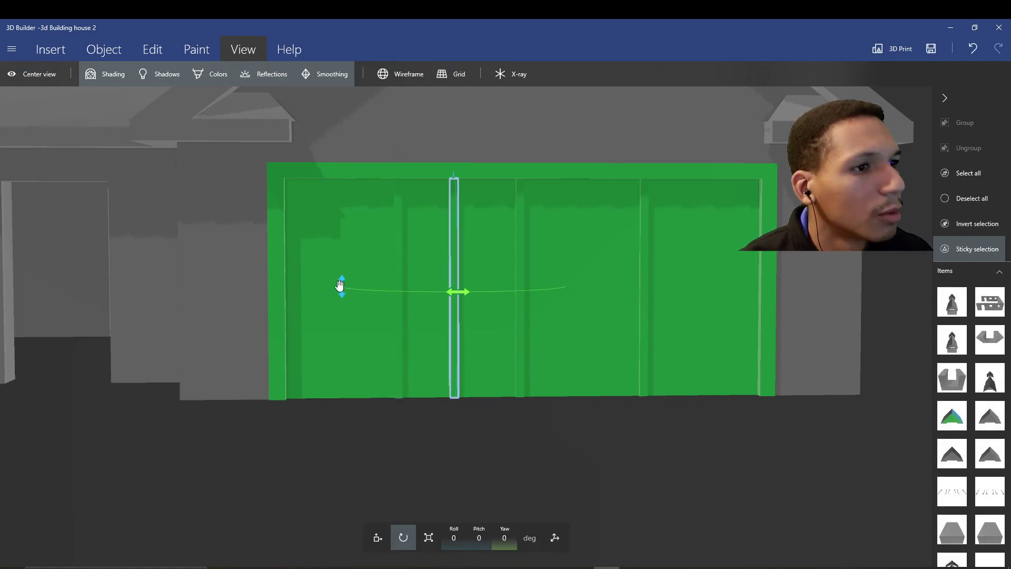
pyautogui.moveTo(342, 291); pyautogui.dragTo(347, 311)
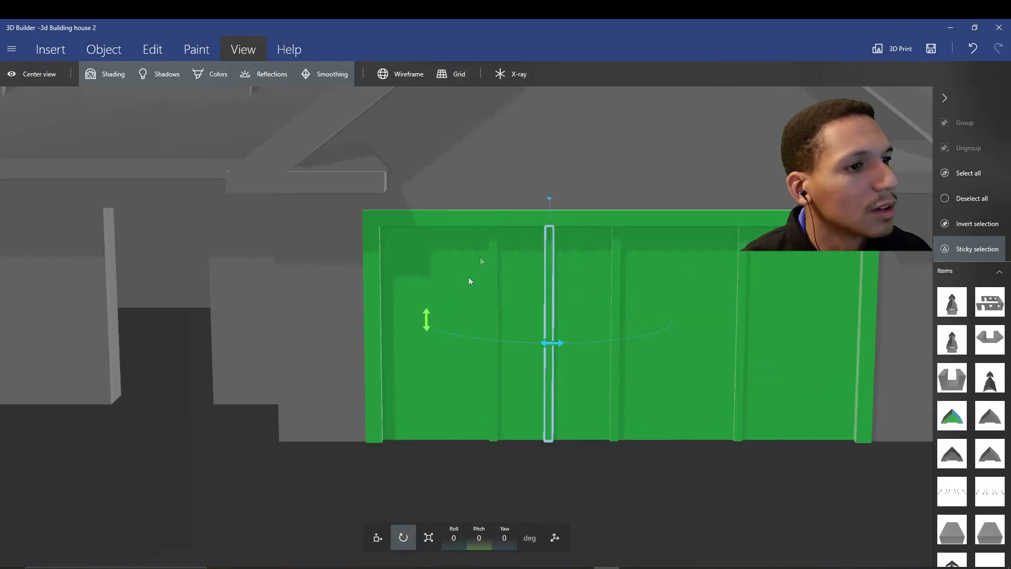
pyautogui.moveTo(426, 327); pyautogui.dragTo(506, 312)
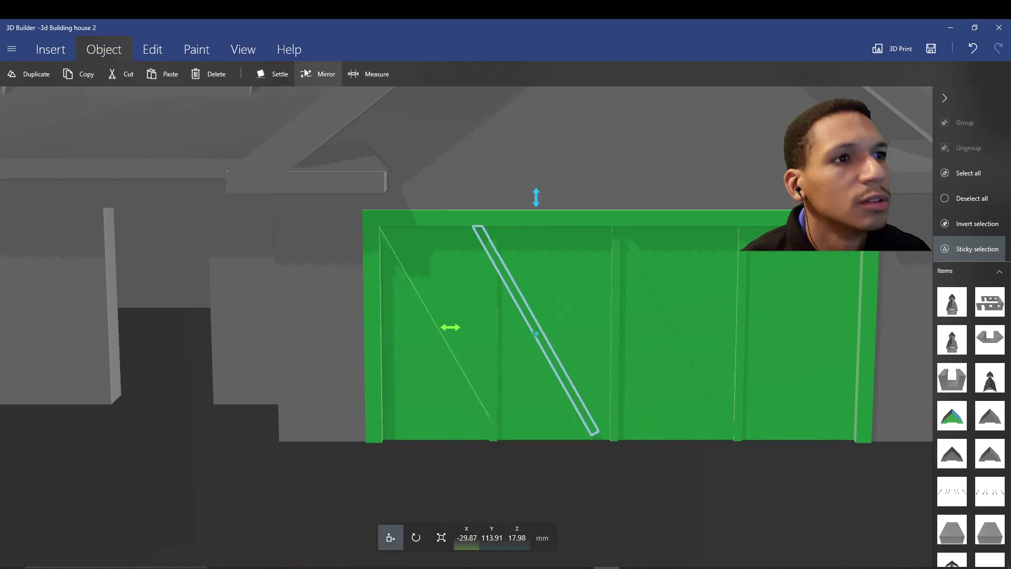
# - Mirror the diagonal brace in the second bay and place a copy of it in the fourth bay at about X -71.35
pyautogui.click(322, 75)
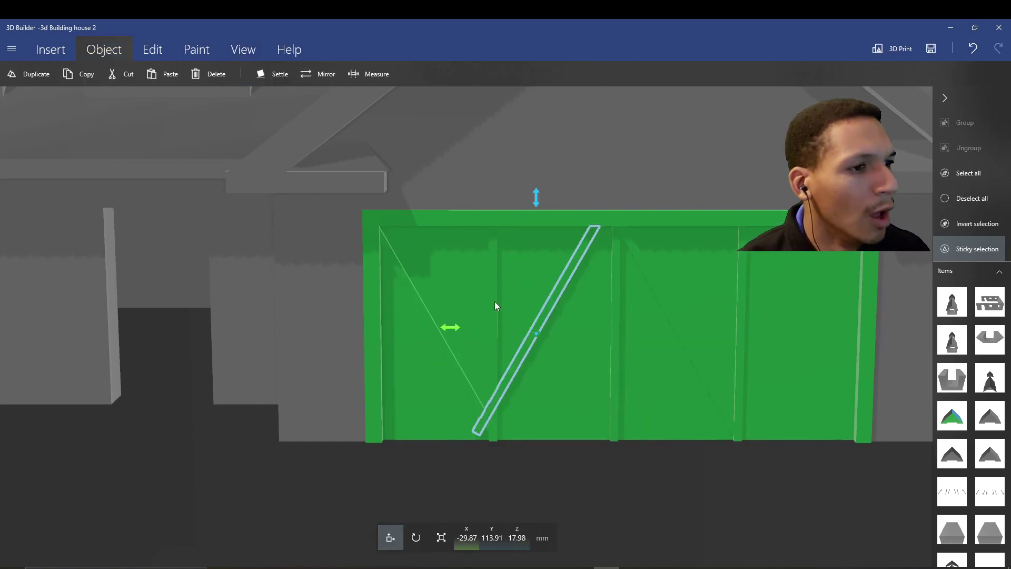
pyautogui.moveTo(458, 328); pyautogui.dragTo(694, 307)
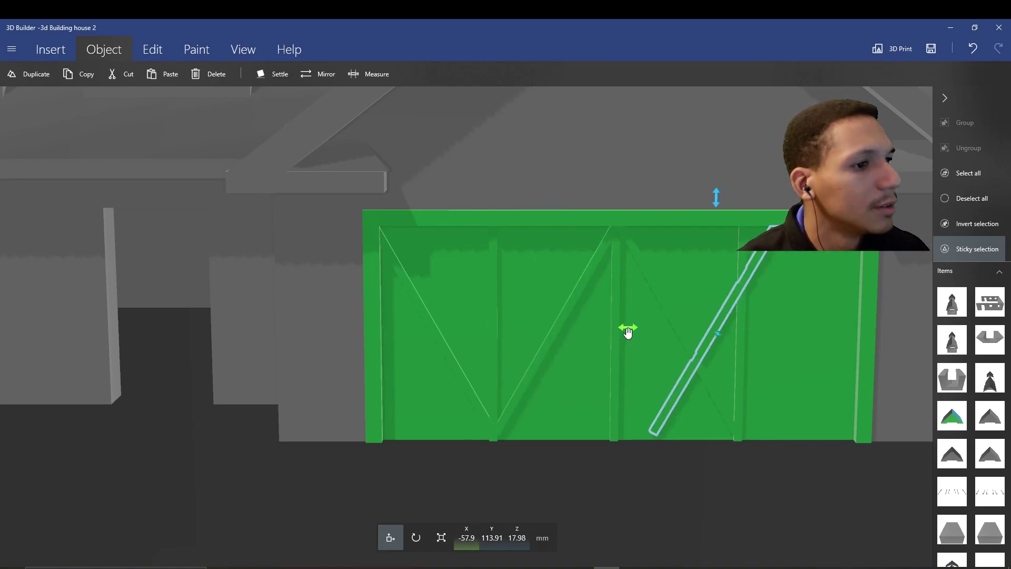
pyautogui.moveTo(624, 331); pyautogui.dragTo(712, 332)
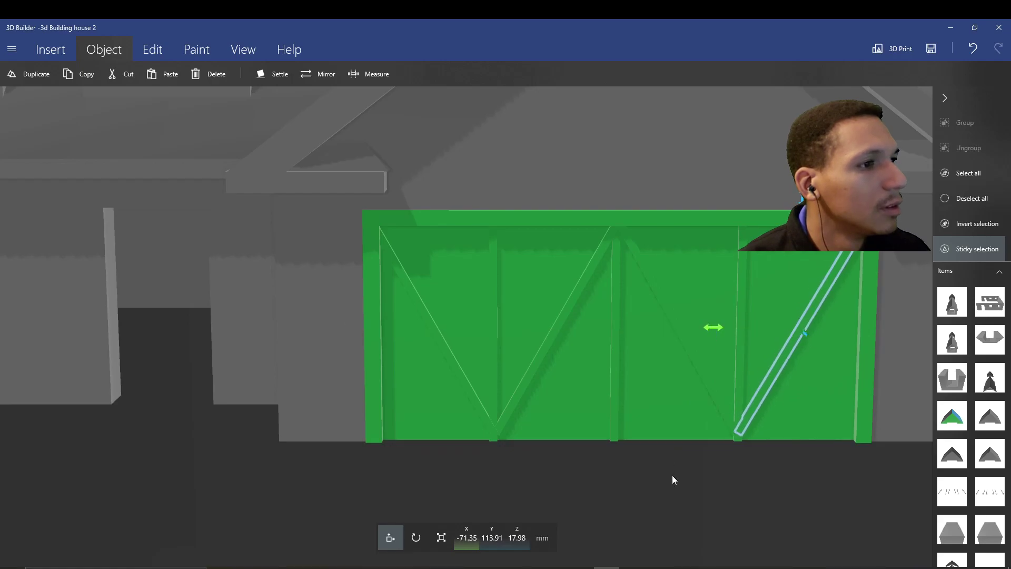
# - Examine the braced garage door and its frame on the house from several angles and distances
pyautogui.moveTo(672, 479); pyautogui.dragTo(771, 391, button='right')
pyautogui.moveTo(768, 389); pyautogui.dragTo(874, 476)
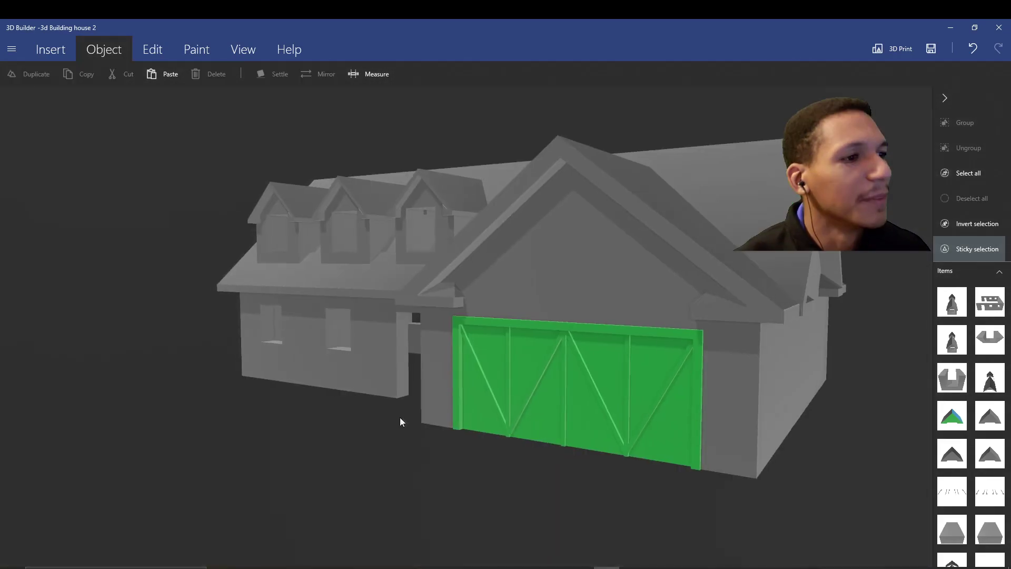
pyautogui.moveTo(401, 422)
pyautogui.mouseDown(button='right')
pyautogui.moveTo(427, 422)
pyautogui.moveTo(393, 433)
pyautogui.moveTo(406, 414)
pyautogui.mouseUp(button='right')
pyautogui.scroll(5, 466, 287)
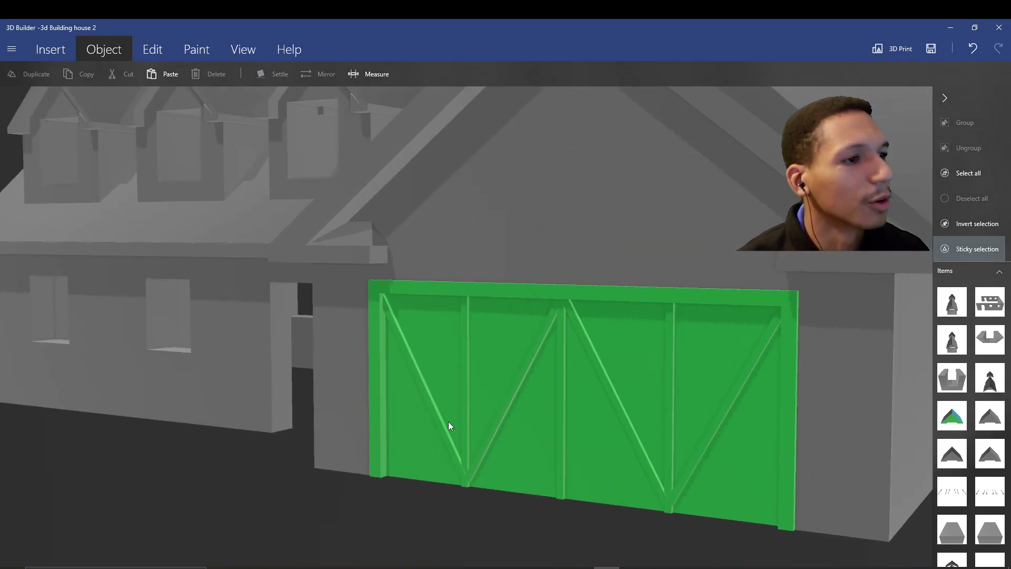
pyautogui.scroll(4, 595, 348)
pyautogui.moveTo(527, 395); pyautogui.dragTo(502, 280, button='right')
pyautogui.scroll(-2, 503, 280)
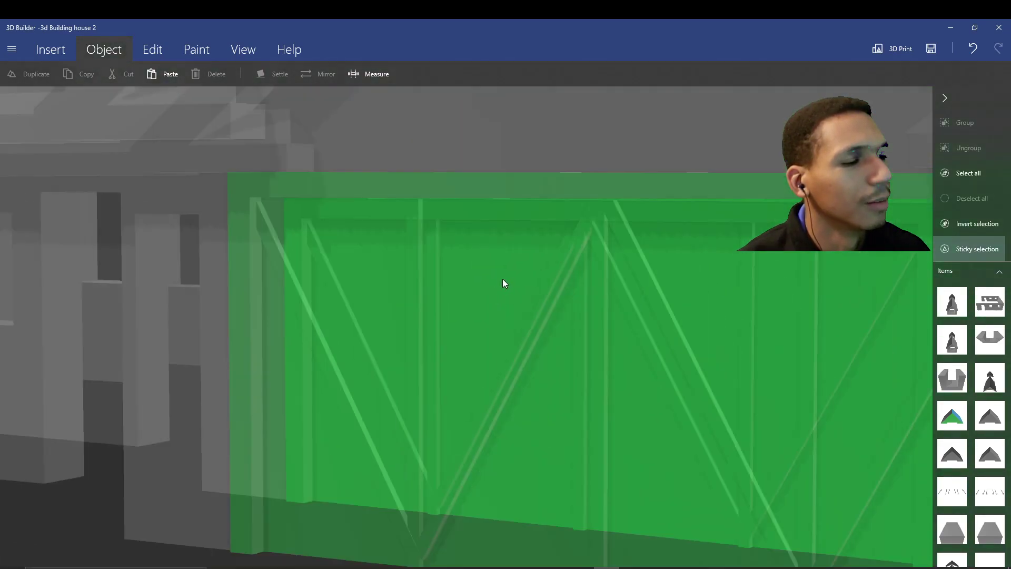
pyautogui.scroll(-10, 503, 283)
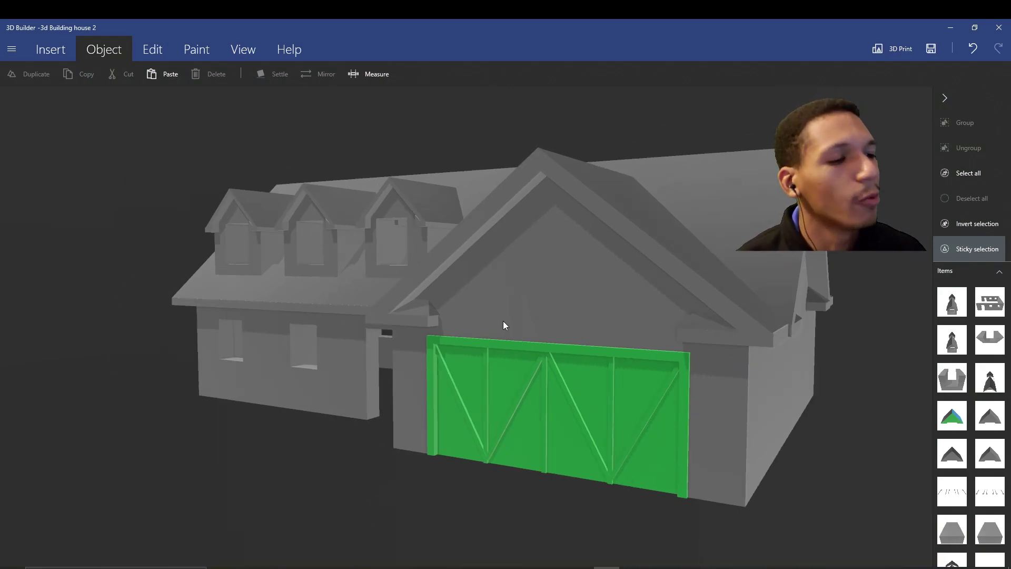
pyautogui.moveTo(501, 321); pyautogui.dragTo(386, 240)
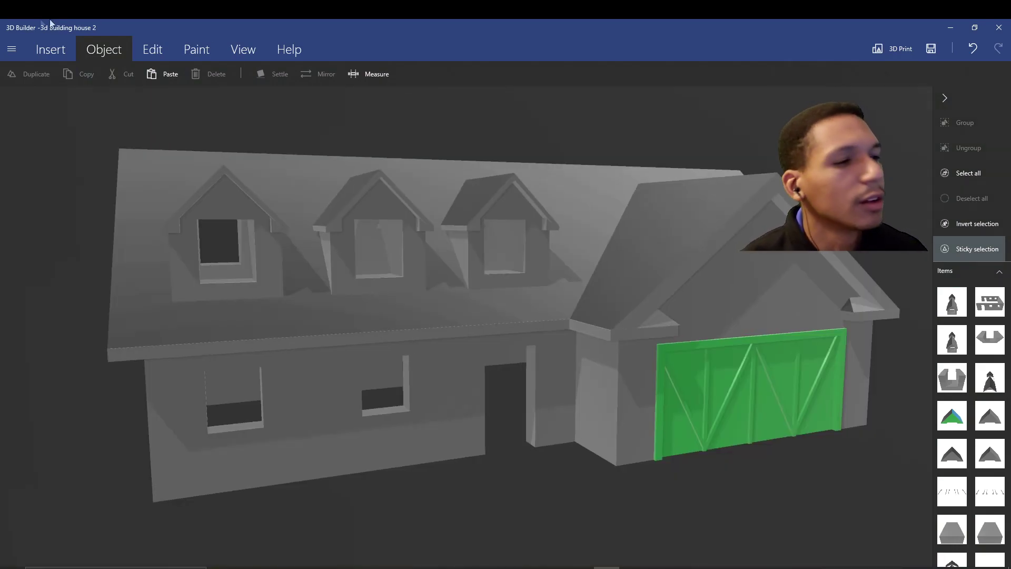
# - Add a box panel about 16.84 mm wide and 20.94 mm high over the lower front window farthest from the garage, and duplicate it
pyautogui.click(61, 51)
pyautogui.moveTo(474, 342); pyautogui.dragTo(216, 363, button='right')
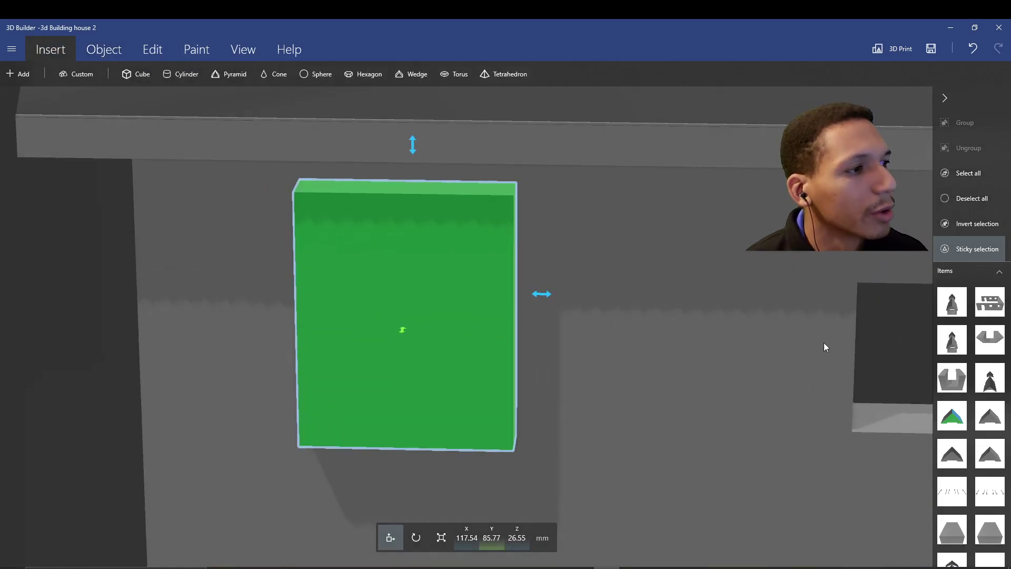
pyautogui.moveTo(902, 335); pyautogui.dragTo(543, 295)
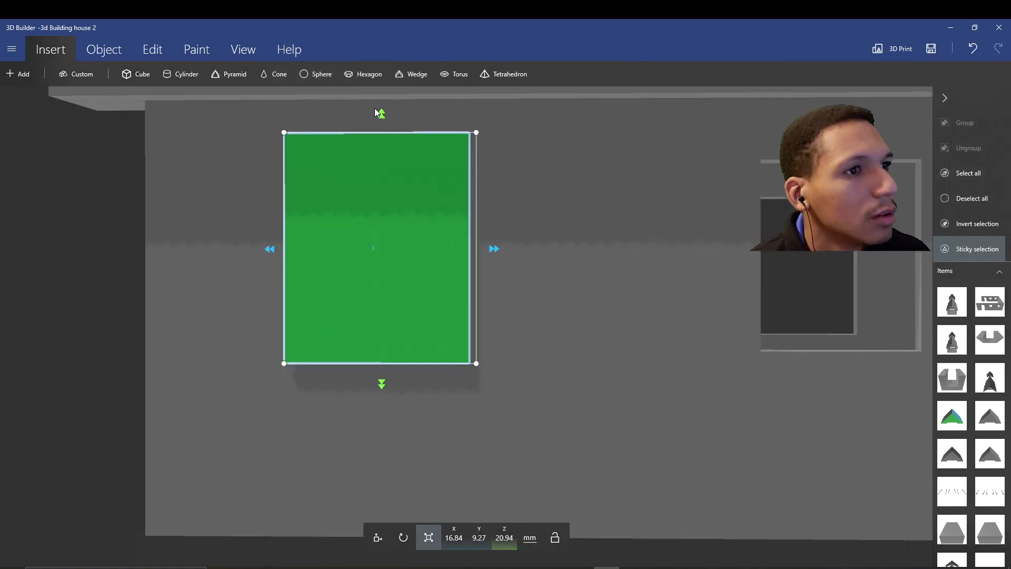
# - Shrink the duplicate window panel to about 15.03 mm wide and 17.77 mm high, inset from the edges of the panel behind it
pyautogui.moveTo(379, 113); pyautogui.dragTo(382, 128)
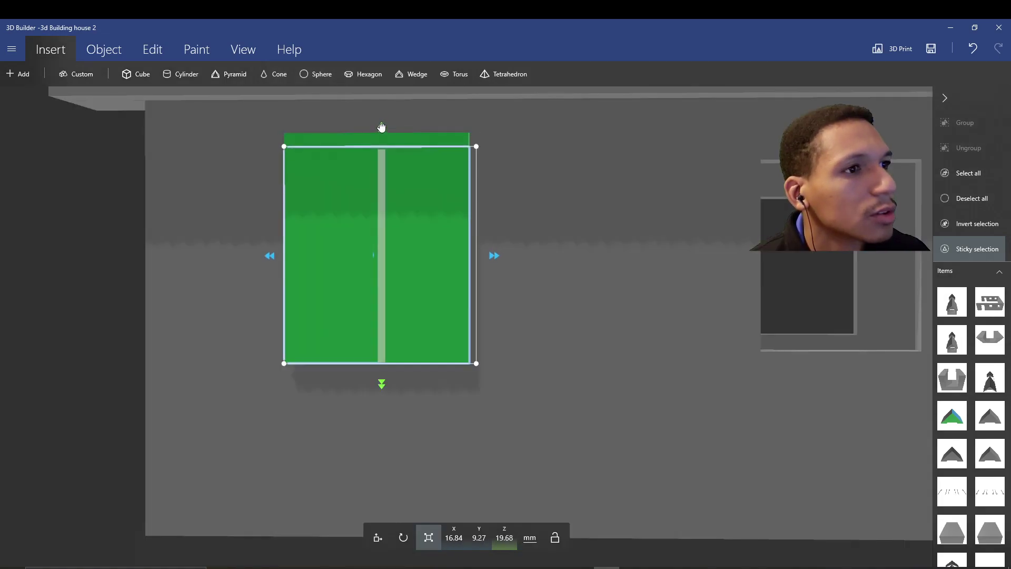
pyautogui.moveTo(495, 255); pyautogui.dragTo(485, 255)
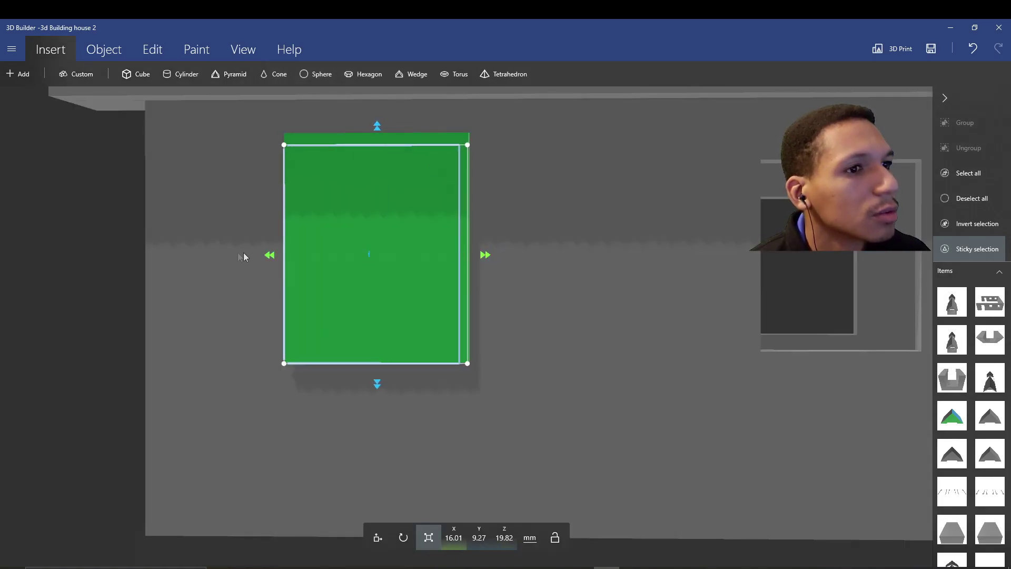
pyautogui.moveTo(274, 257); pyautogui.dragTo(285, 260)
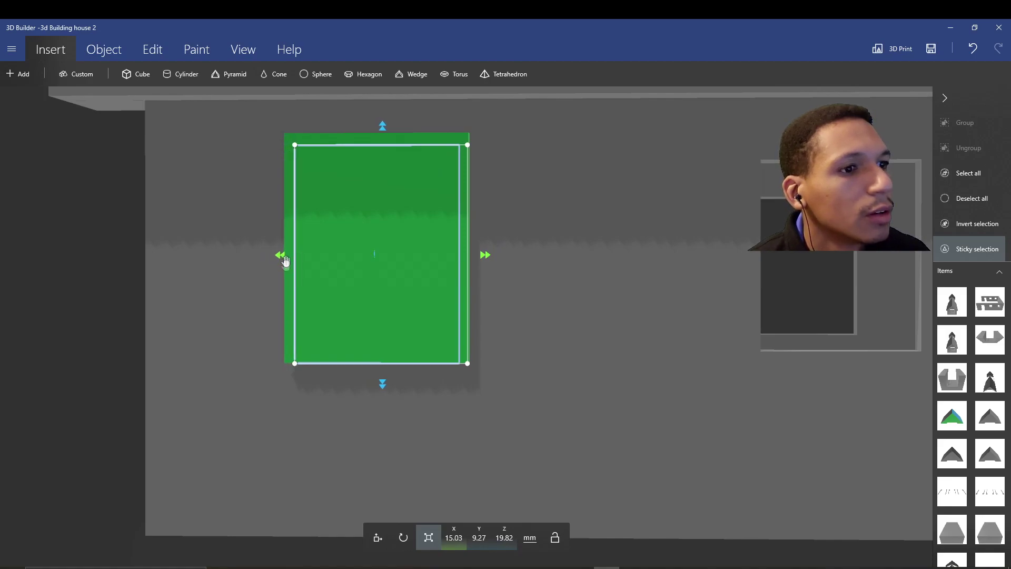
pyautogui.moveTo(383, 389); pyautogui.dragTo(381, 359)
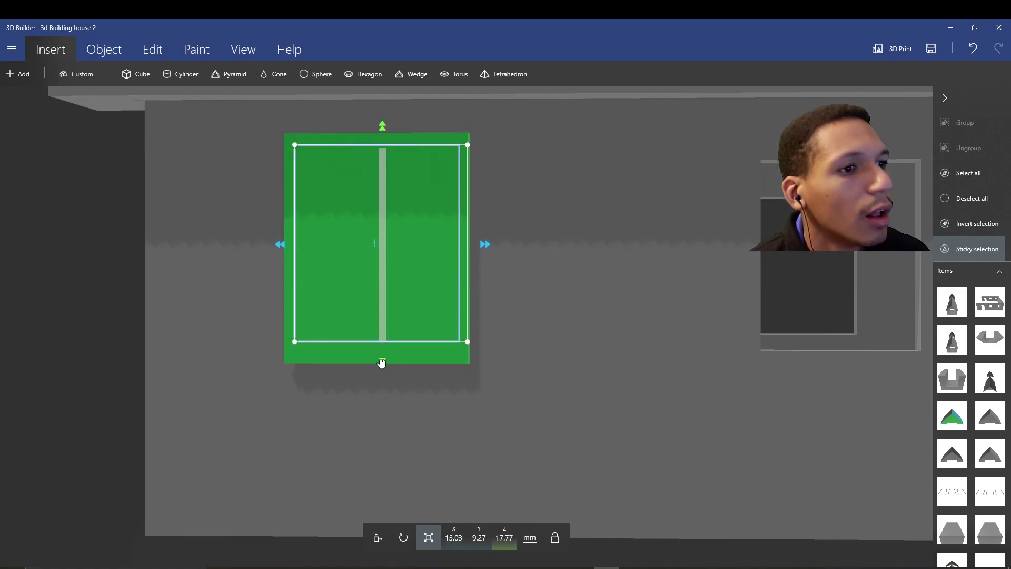
pyautogui.click(378, 538)
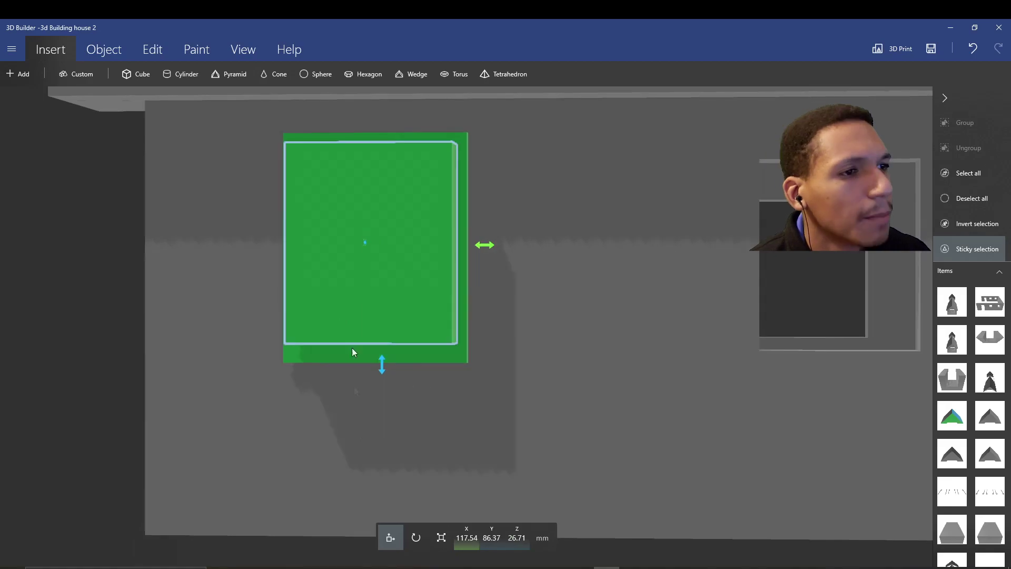
# - Duplicate the inner window panel, set the copy aside at about X 92.82, and select the original inner panel for editing
pyautogui.scroll(-5, 368, 279)
pyautogui.hotkey('ctrl', 'd')
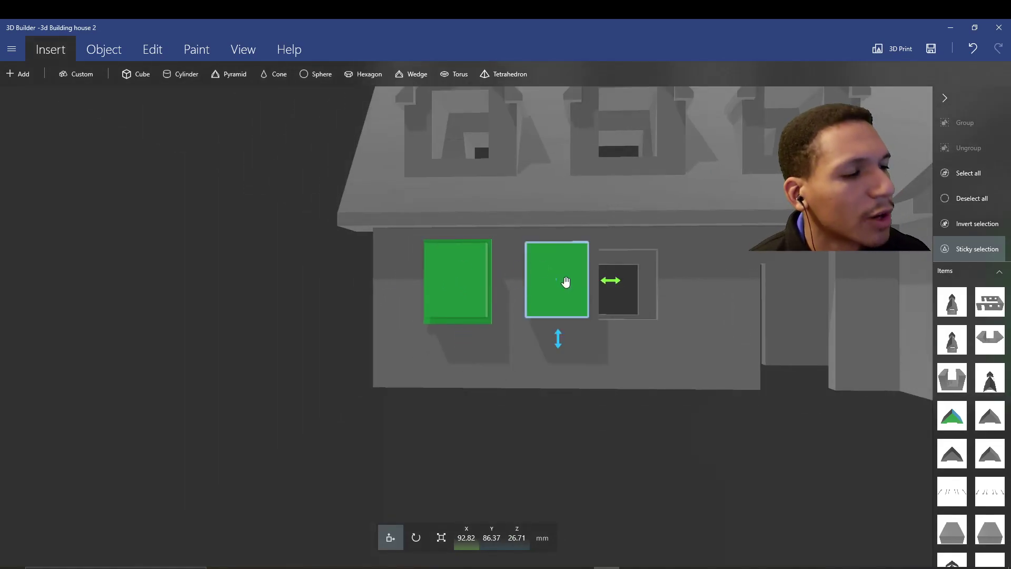
pyautogui.click(544, 279)
pyautogui.click(472, 275)
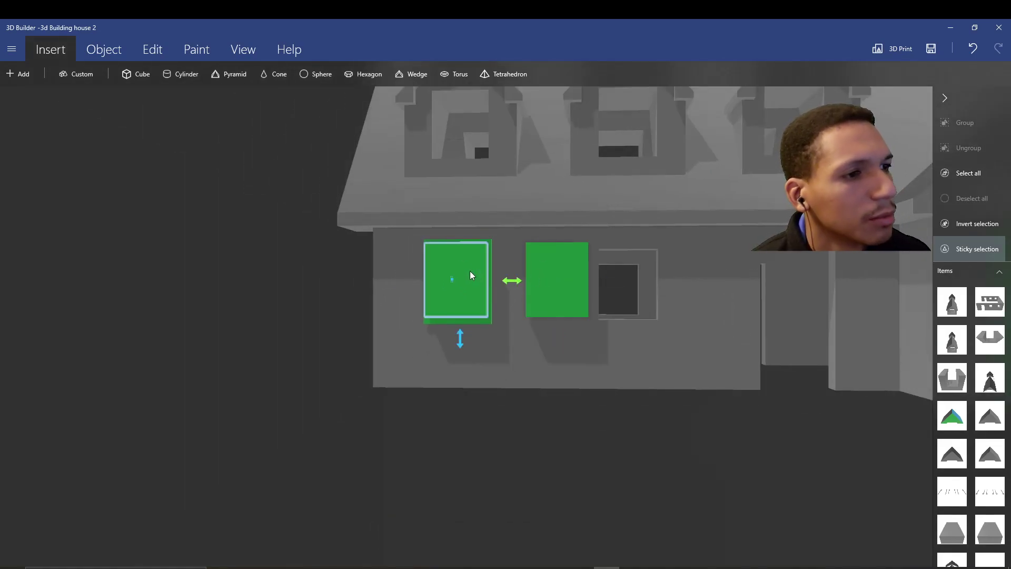
pyautogui.click(196, 49)
pyautogui.click(152, 49)
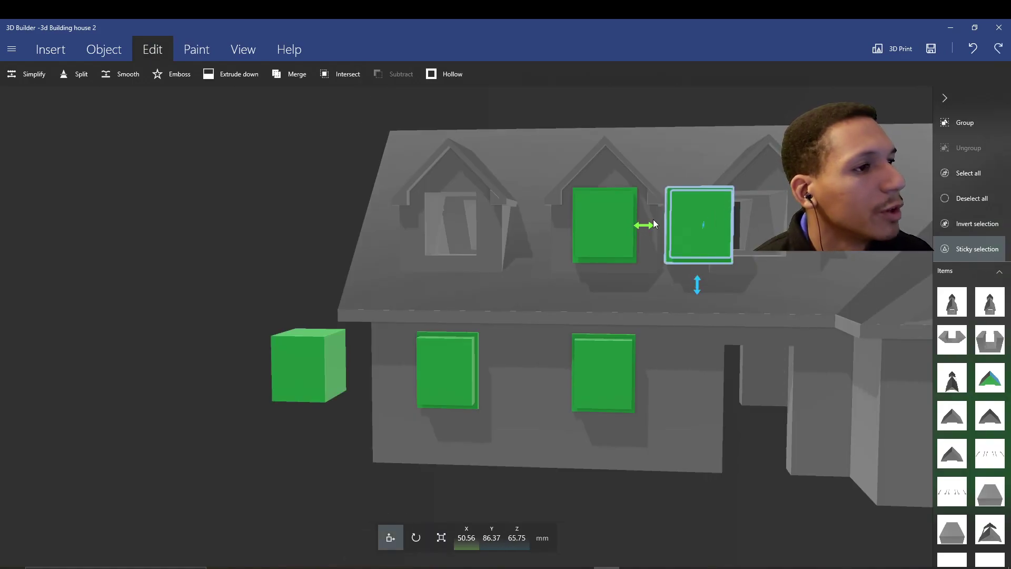
# - Place the window panel pair over the dormer farthest from the garage at about X 117.54, and duplicate it onto the nearest dormer at X 33.02
pyautogui.moveTo(634, 229); pyautogui.dragTo(406, 248)
pyautogui.moveTo(310, 247); pyautogui.dragTo(347, 243)
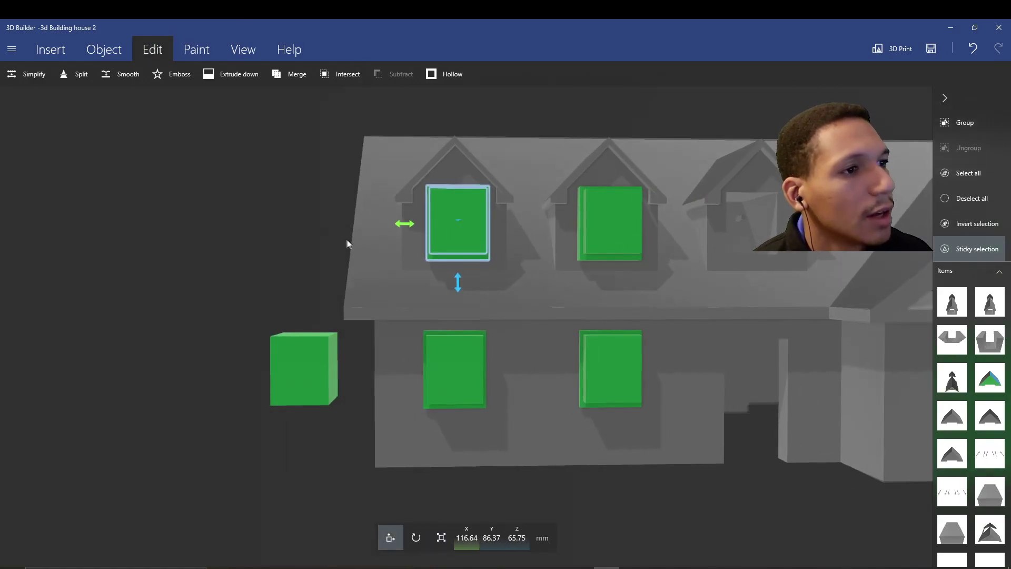
pyautogui.moveTo(506, 225); pyautogui.dragTo(504, 225)
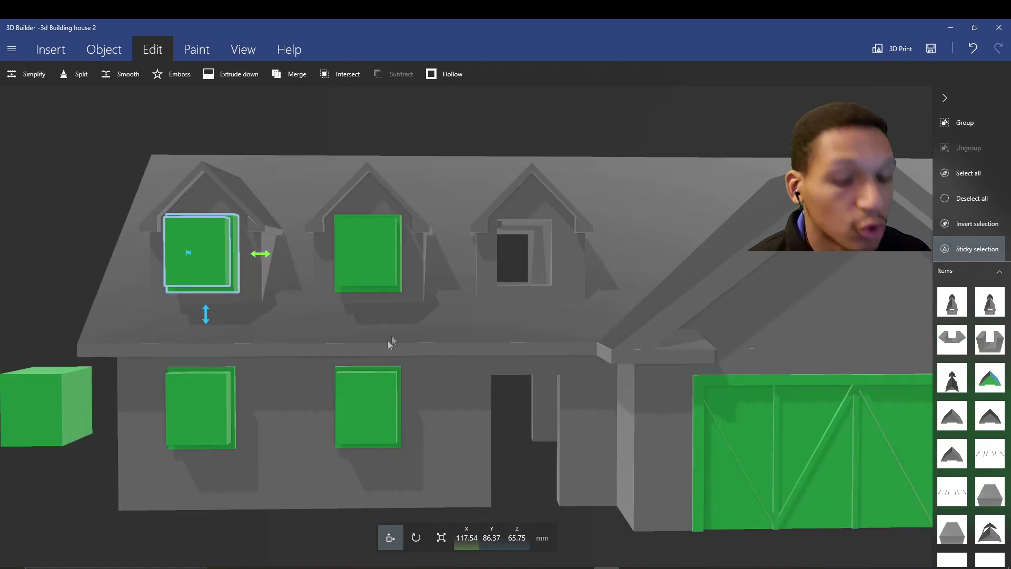
pyautogui.hotkey('ctrl', 'd')
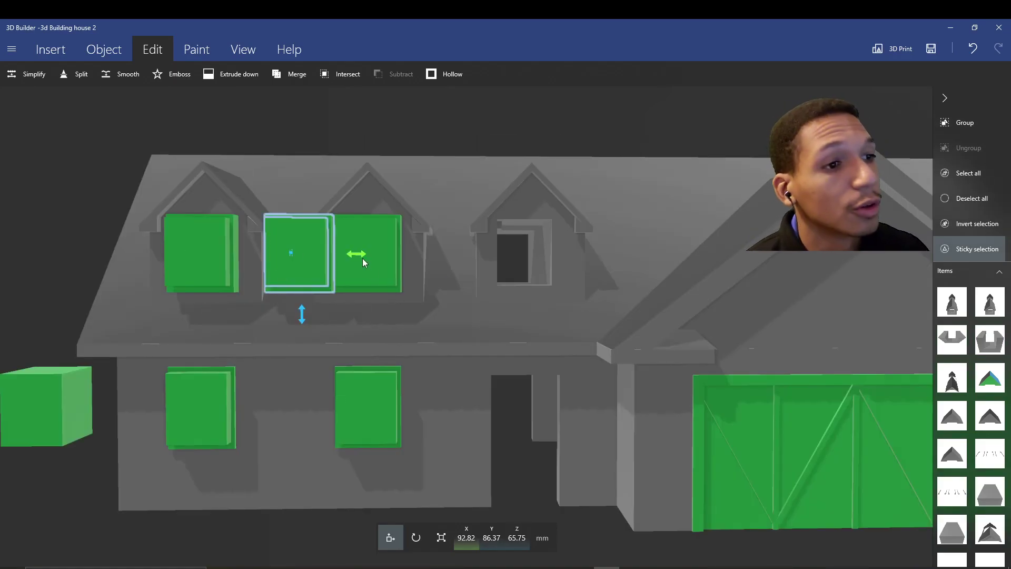
pyautogui.moveTo(363, 262); pyautogui.dragTo(586, 226)
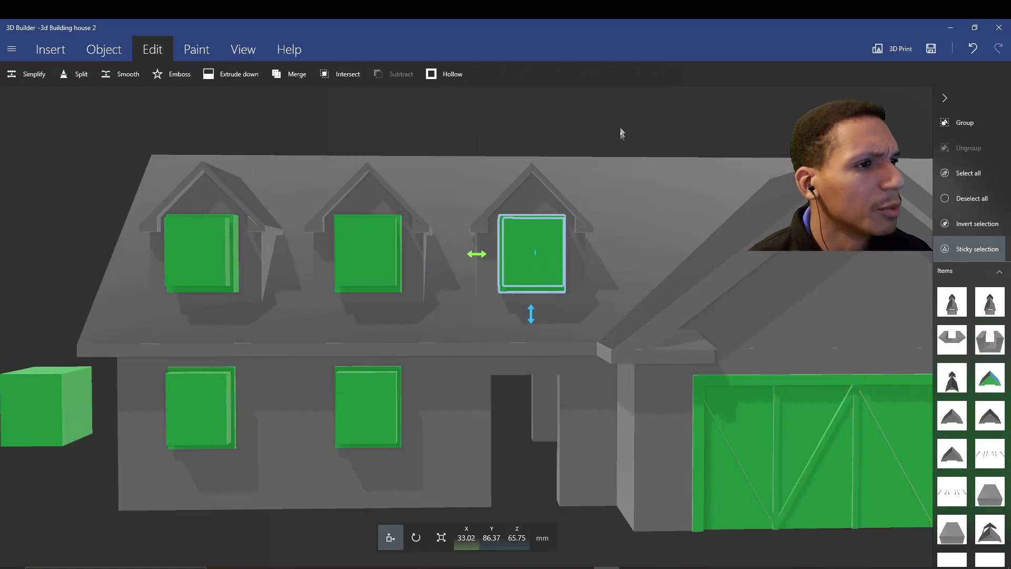
# - Duplicate all five front window panel pairs and place the copies on the rear wall and rear dormers at about Y -15.52
pyautogui.moveTo(622, 134); pyautogui.dragTo(578, 147)
pyautogui.scroll(5, 632, 327)
pyautogui.moveTo(723, 495)
pyautogui.mouseDown()
pyautogui.moveTo(731, 453)
pyautogui.moveTo(708, 542)
pyautogui.moveTo(727, 491)
pyautogui.mouseUp()
pyautogui.scroll(-4, 632, 419)
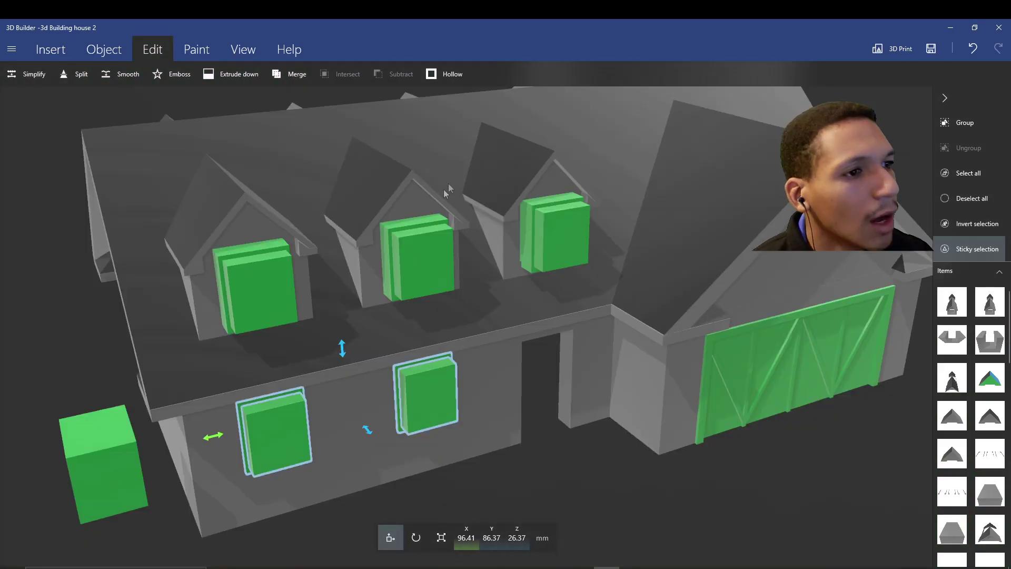
pyautogui.click(397, 222)
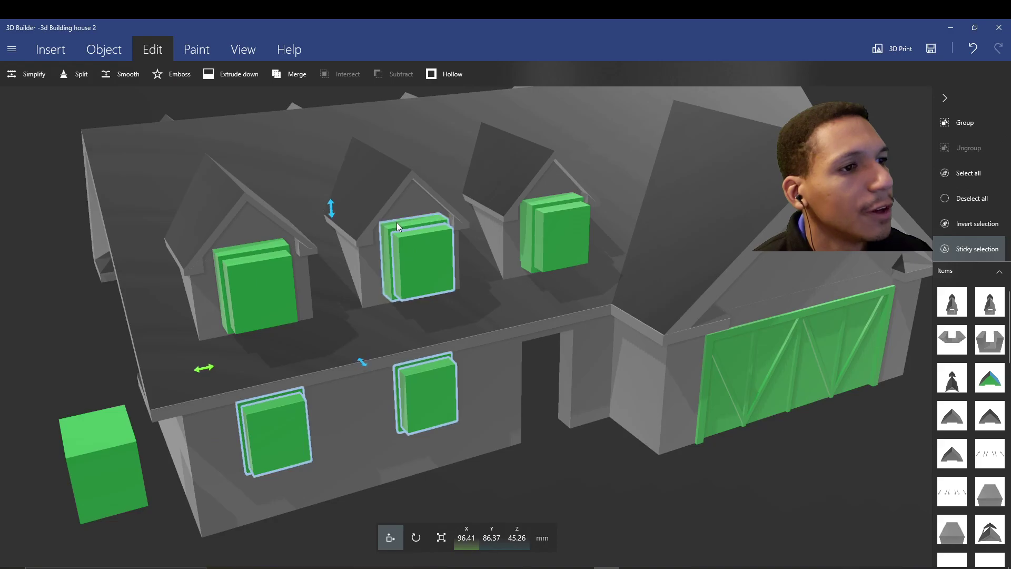
pyautogui.click(587, 226)
pyautogui.click(258, 287)
pyautogui.moveTo(18, 361); pyautogui.dragTo(180, 316, button='right')
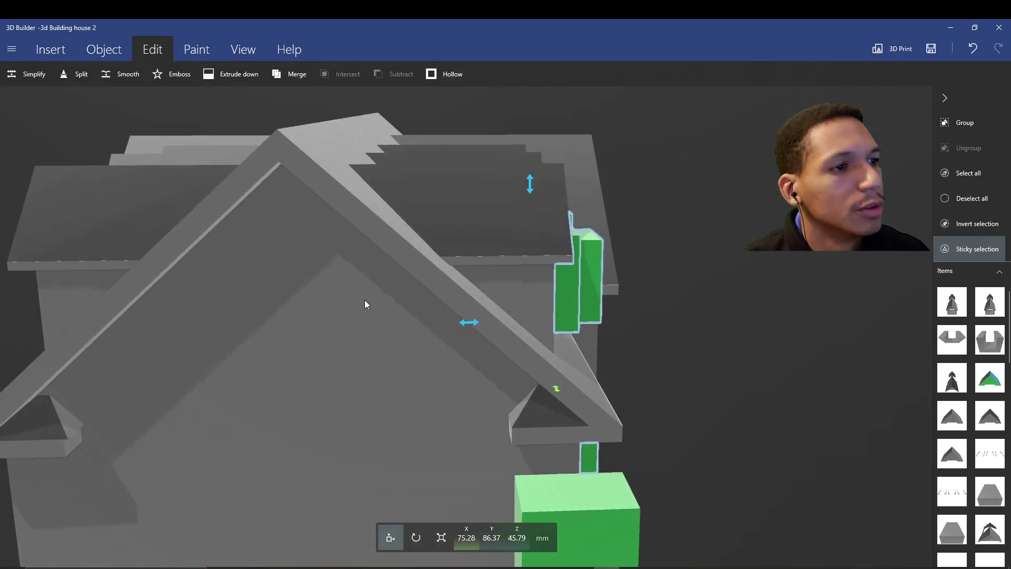
pyautogui.moveTo(364, 299); pyautogui.dragTo(347, 310)
pyautogui.scroll(-3, 390, 271)
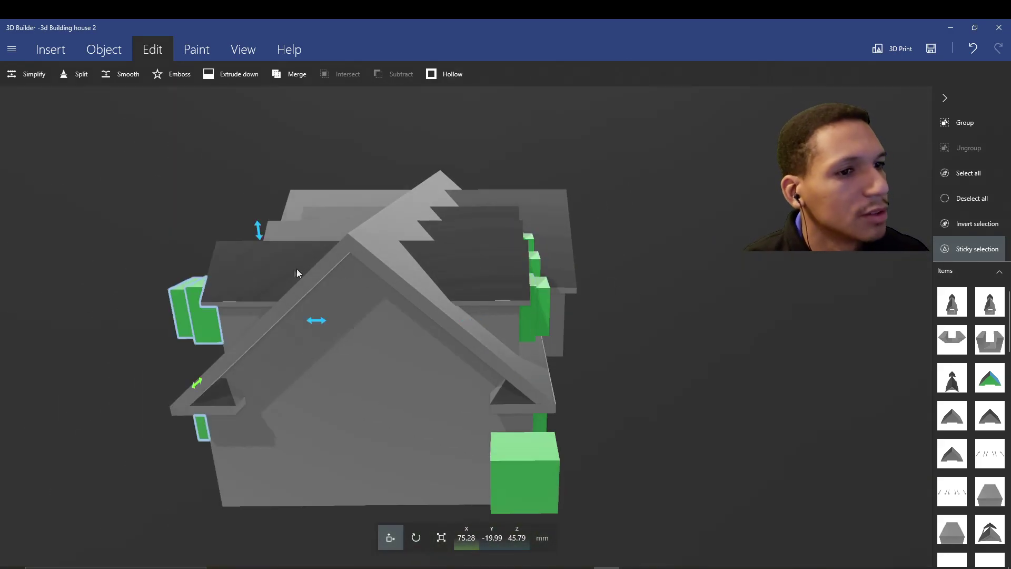
pyautogui.moveTo(48, 314); pyautogui.dragTo(821, 206)
pyautogui.click(965, 200)
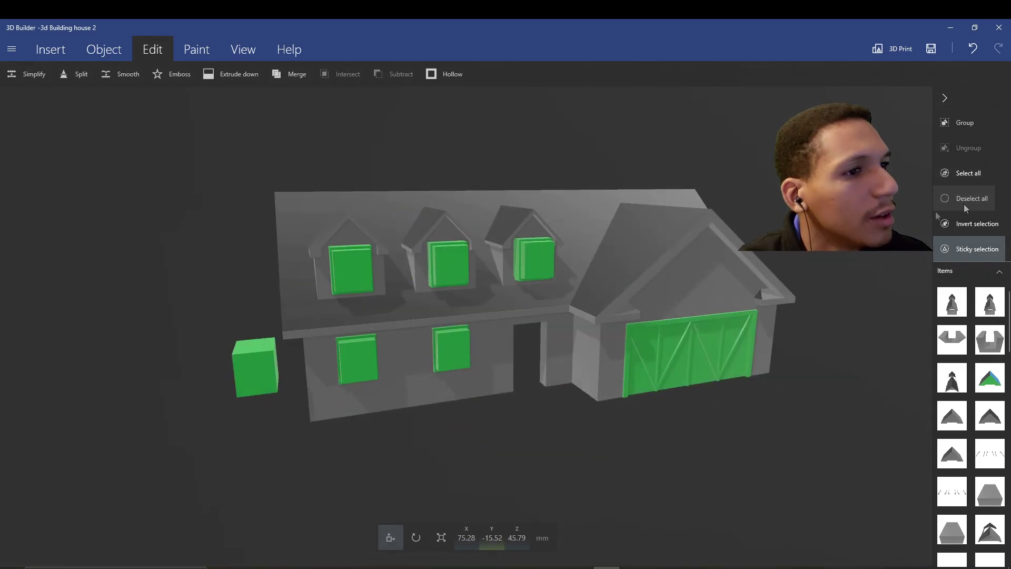
# - Subtract the inner window panels from their frames, the walls and the dormers to open all the windows
pyautogui.scroll(4, 329, 379)
pyautogui.scroll(3, 329, 378)
pyautogui.click(476, 350)
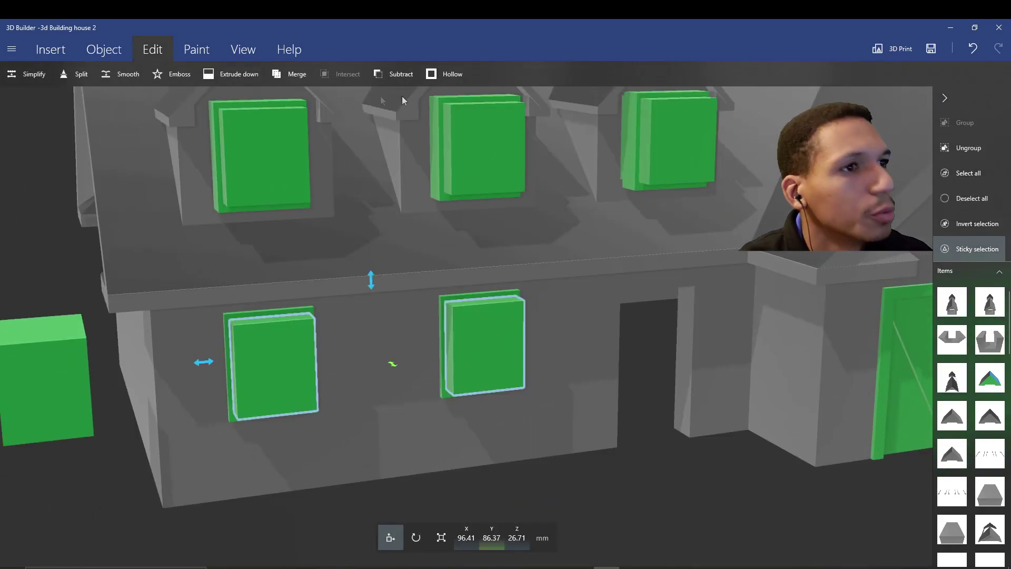
pyautogui.click(405, 70)
pyautogui.moveTo(653, 488); pyautogui.dragTo(593, 442)
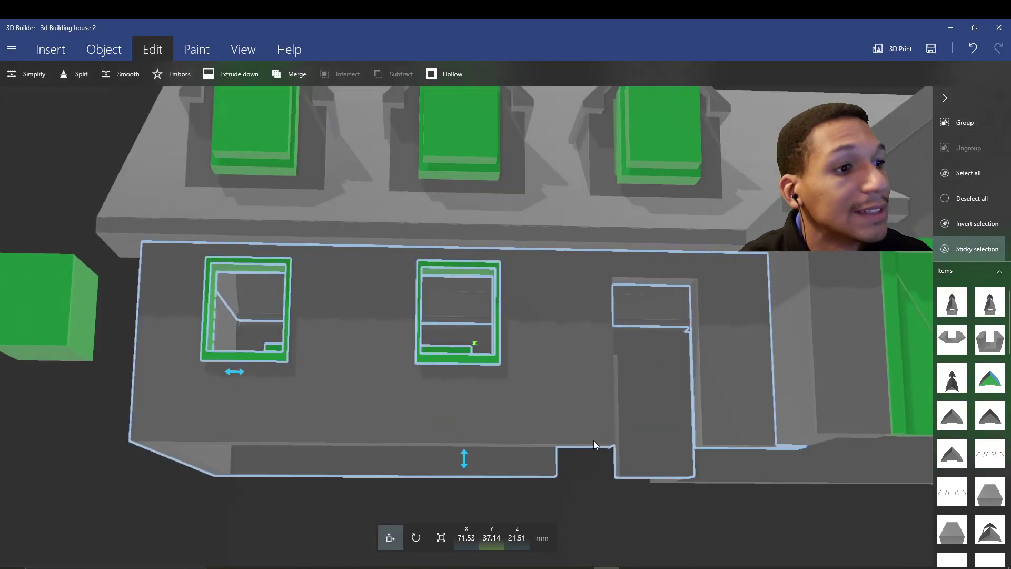
pyautogui.click(975, 203)
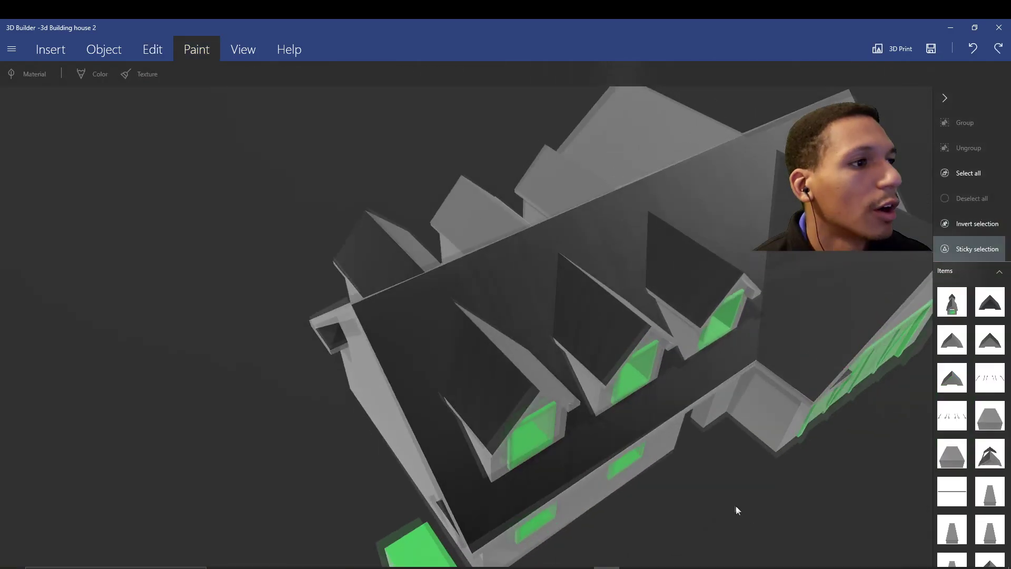
# - Move the spare box over the front doorway at X 34.31 and resize it to about 20.02 mm wide and 35.63 mm high
pyautogui.moveTo(734, 511); pyautogui.dragTo(675, 422)
pyautogui.scroll(-3, 674, 422)
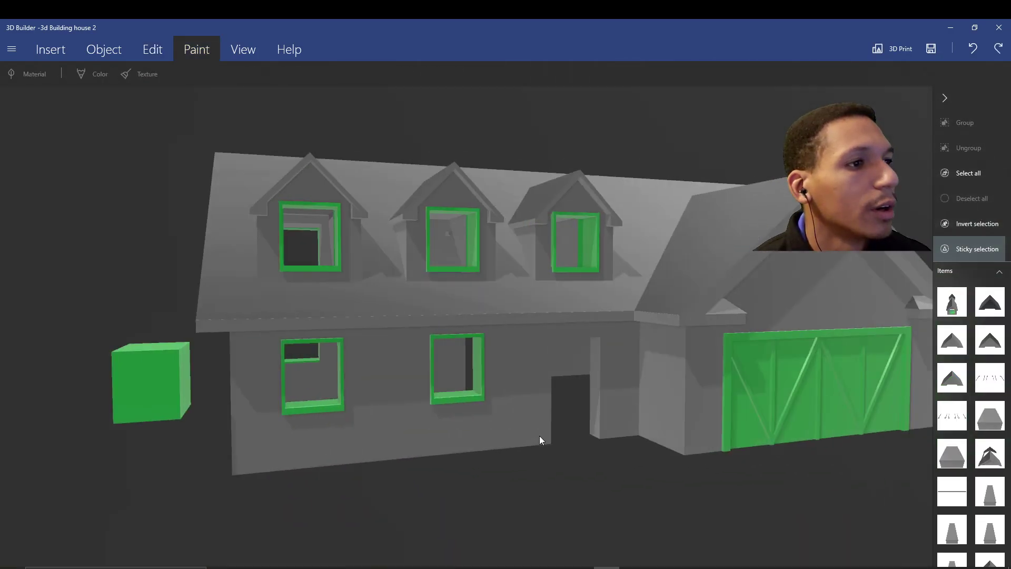
pyautogui.scroll(-2, 456, 198)
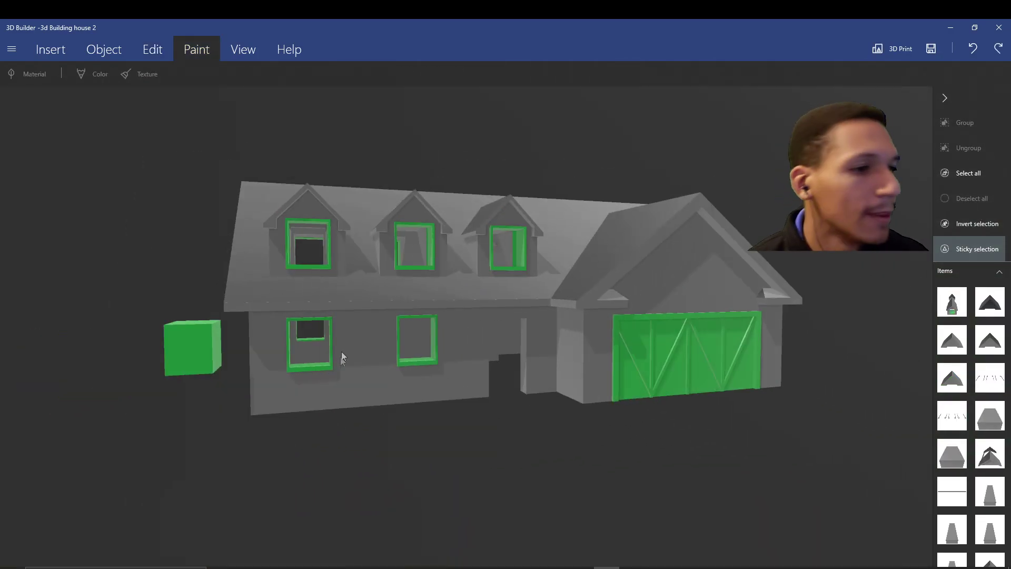
pyautogui.click(211, 348)
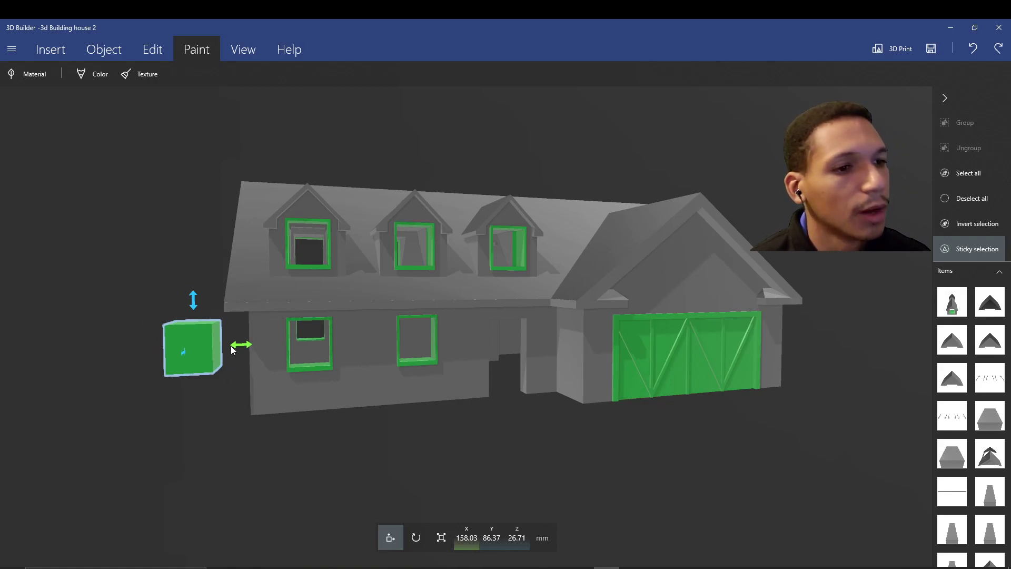
pyautogui.moveTo(241, 345); pyautogui.dragTo(248, 345)
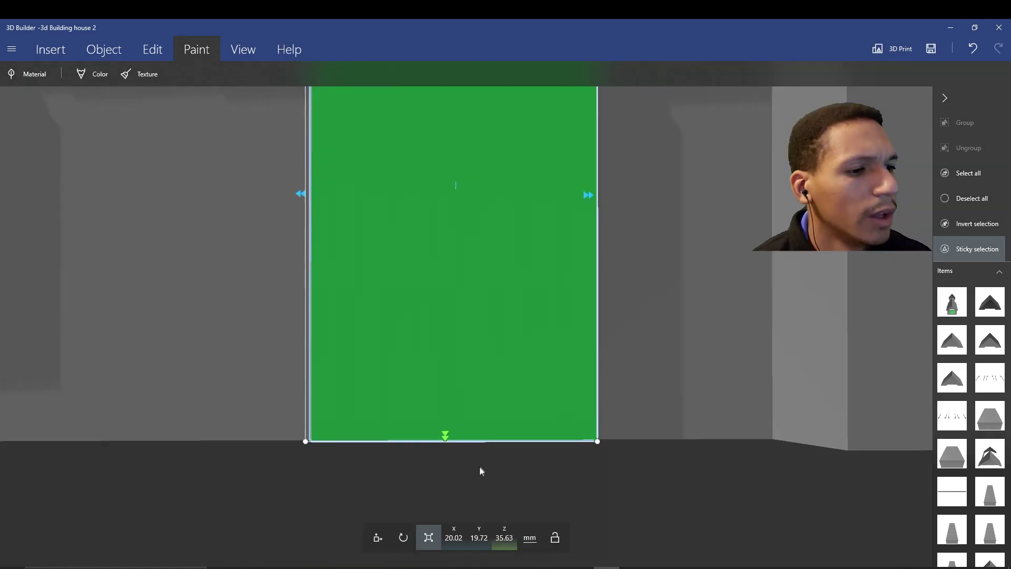
pyautogui.scroll(-3, 479, 470)
pyautogui.click(379, 538)
pyautogui.scroll(-2, 384, 334)
pyautogui.click(467, 294)
pyautogui.click(466, 294)
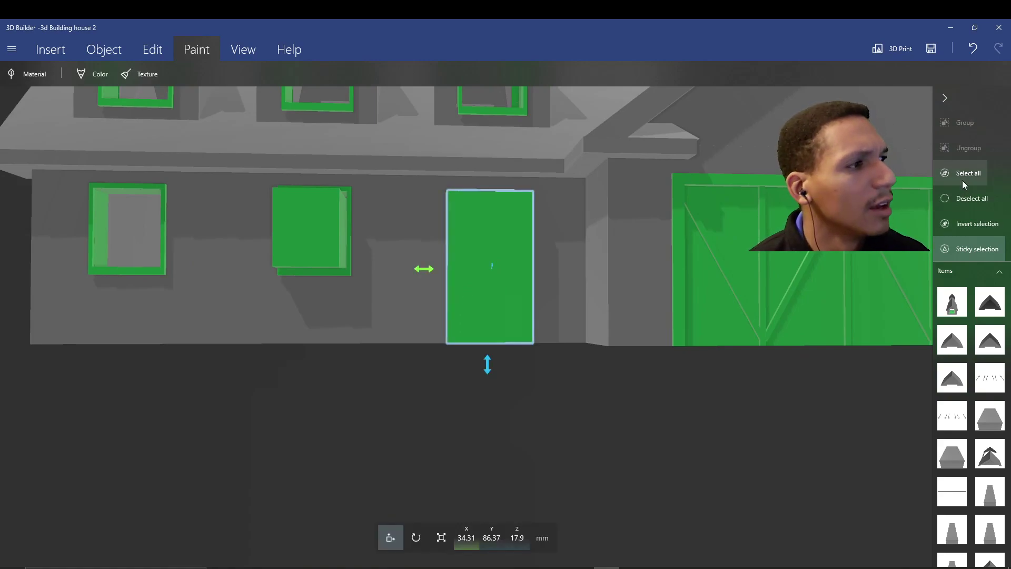
# - Duplicate the front door panel and shrink the copy over it to about 17.13 mm wide and 33.41 mm high
pyautogui.click(966, 197)
pyautogui.click(500, 304)
pyautogui.hotkey('ctrl', 'd')
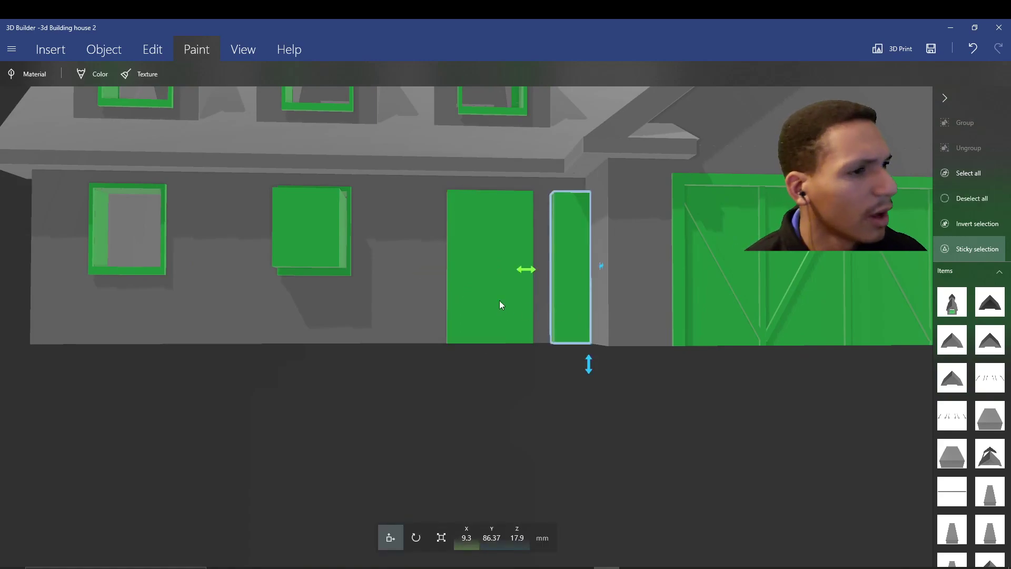
pyautogui.moveTo(531, 269); pyautogui.dragTo(427, 269)
pyautogui.click(444, 537)
pyautogui.scroll(3, 454, 203)
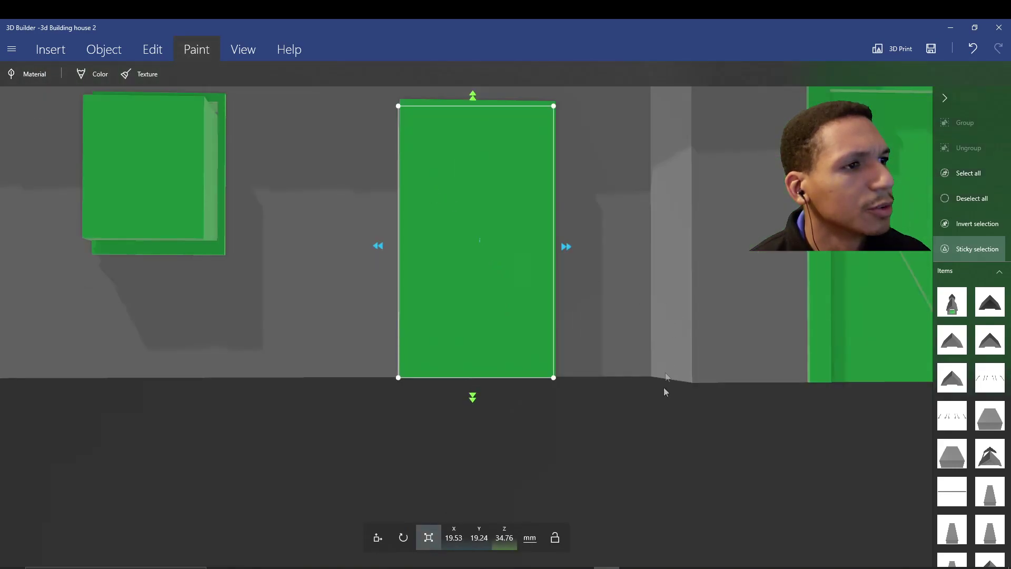
pyautogui.moveTo(664, 388); pyautogui.dragTo(630, 452)
pyautogui.moveTo(527, 307); pyautogui.dragTo(519, 311)
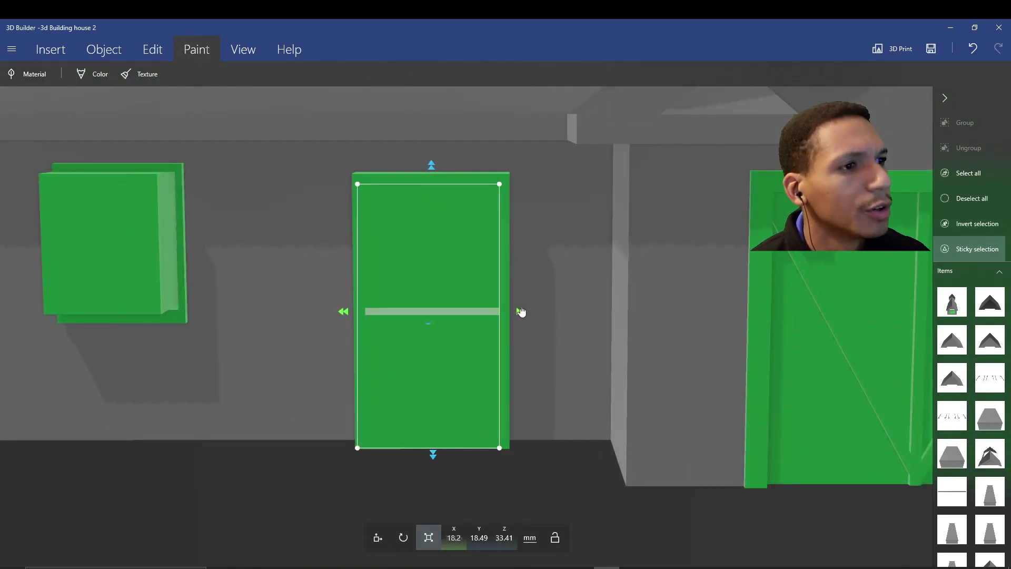
pyautogui.moveTo(335, 438); pyautogui.dragTo(483, 425)
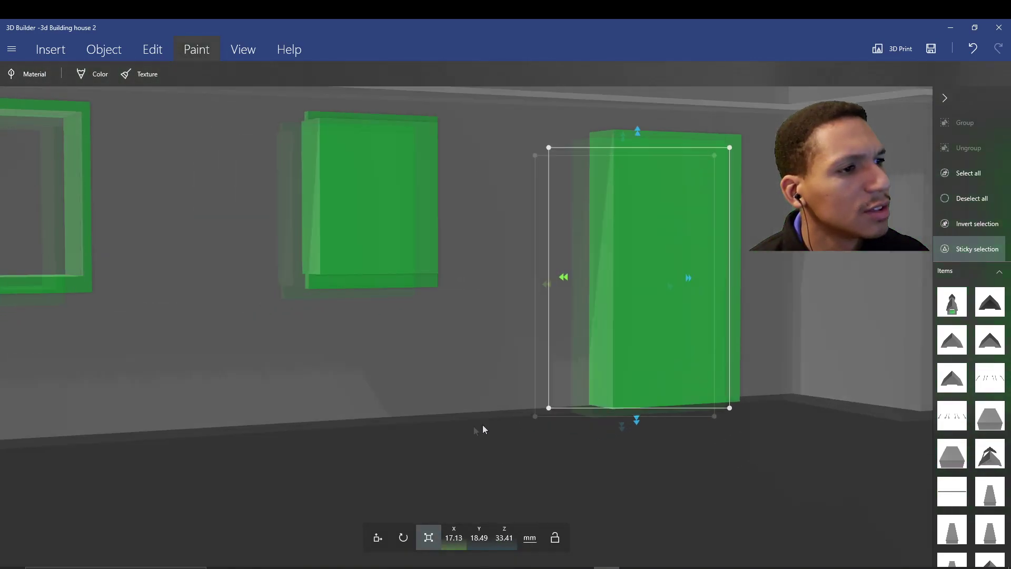
# - Set a copy of the inner door panel aside in front of the garage, and subtract the original to open the doorway
pyautogui.scroll(-5, 482, 425)
pyautogui.click(377, 539)
pyautogui.moveTo(579, 304); pyautogui.dragTo(770, 380)
pyautogui.click(769, 379)
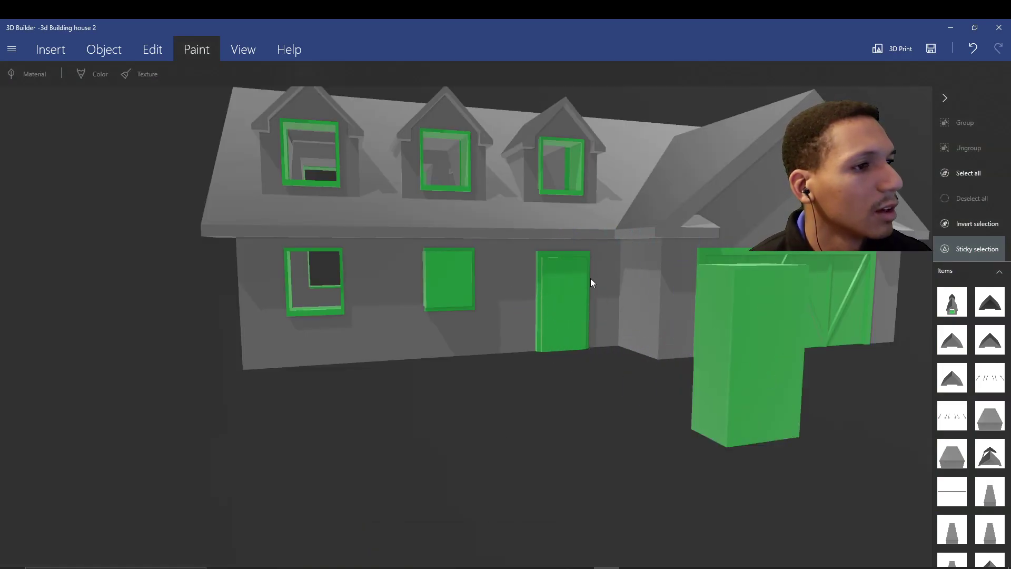
pyautogui.click(567, 305)
pyautogui.moveTo(508, 466); pyautogui.dragTo(532, 286)
pyautogui.click(511, 271)
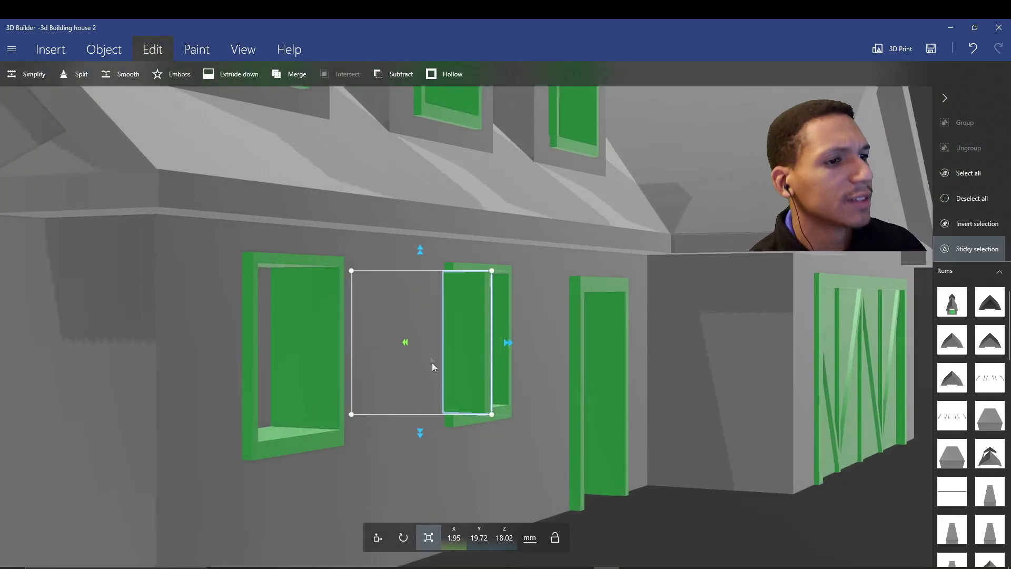
# - Thin the spare box at the lower window nearest the door into an upright bar about 1.95 mm wide and 6.05 mm deep
pyautogui.moveTo(509, 344); pyautogui.dragTo(432, 341)
pyautogui.moveTo(432, 342); pyautogui.dragTo(415, 342)
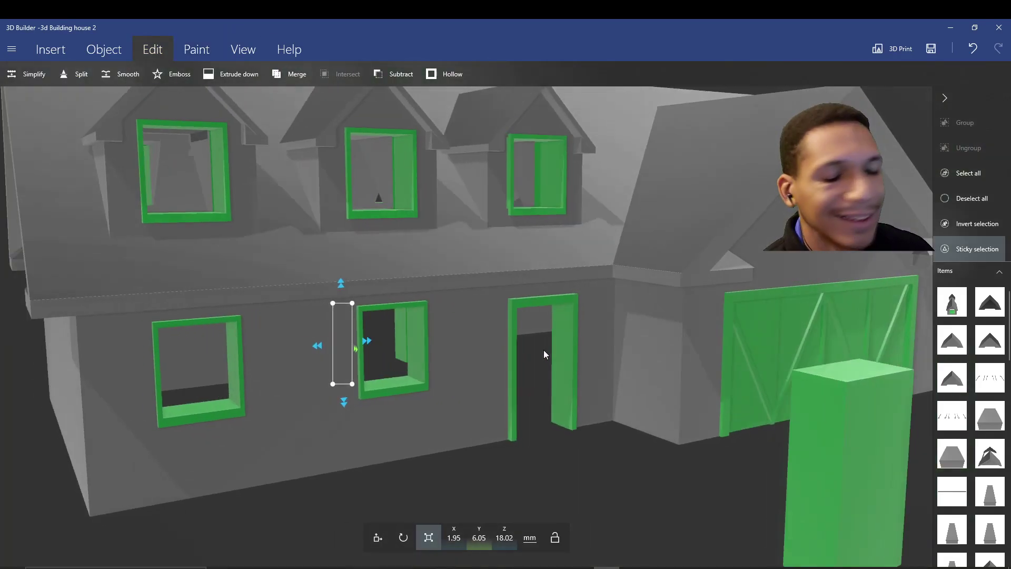
pyautogui.moveTo(544, 350); pyautogui.dragTo(356, 371)
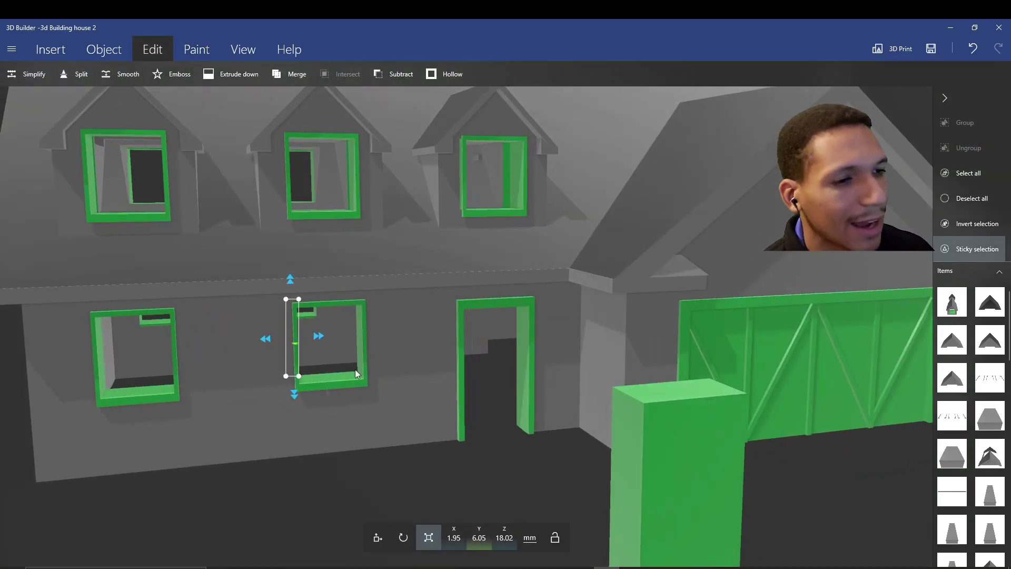
pyautogui.click(376, 537)
pyautogui.scroll(5, 304, 347)
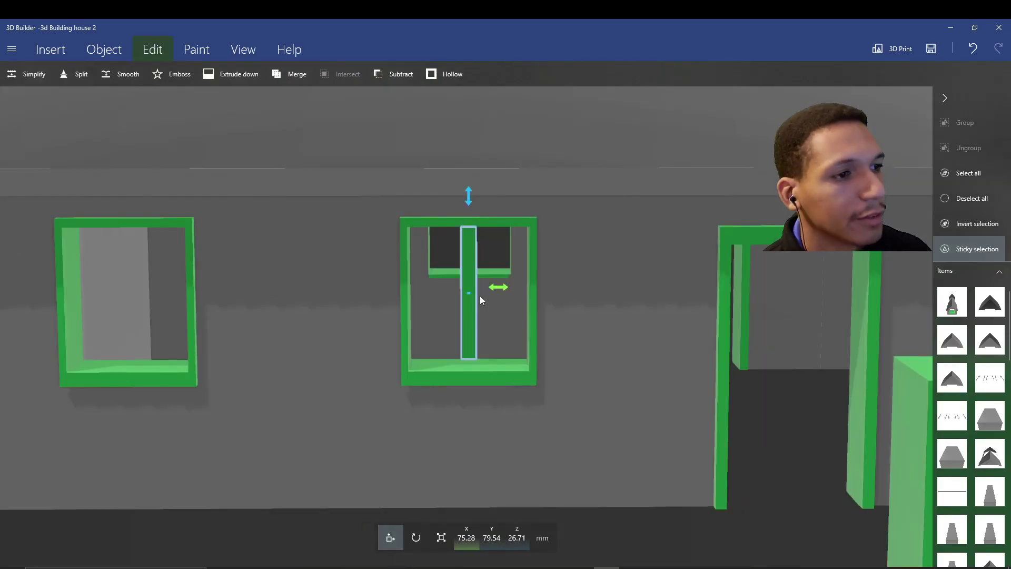
# - Lengthen the bar to about 18.77 mm and turn it into a horizontal crossbar in the lower window nearest the door
pyautogui.scroll(-2, 526, 378)
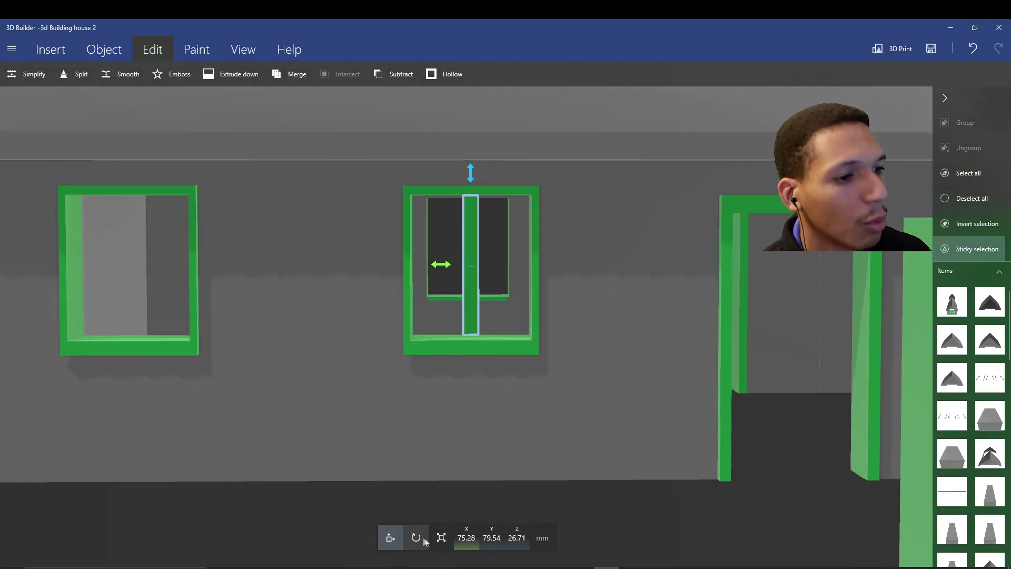
pyautogui.click(442, 537)
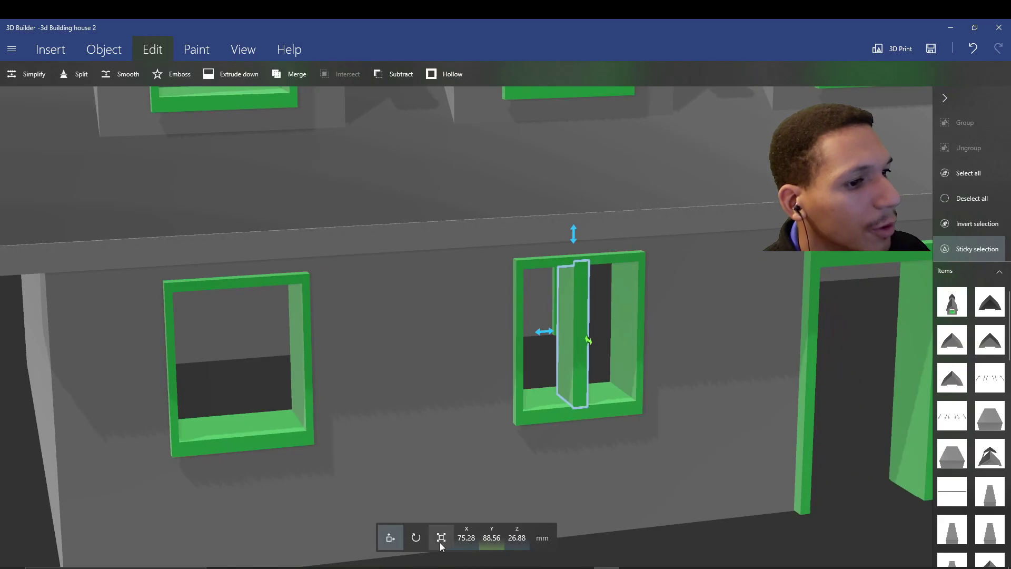
pyautogui.click(441, 537)
pyautogui.scroll(5, 558, 346)
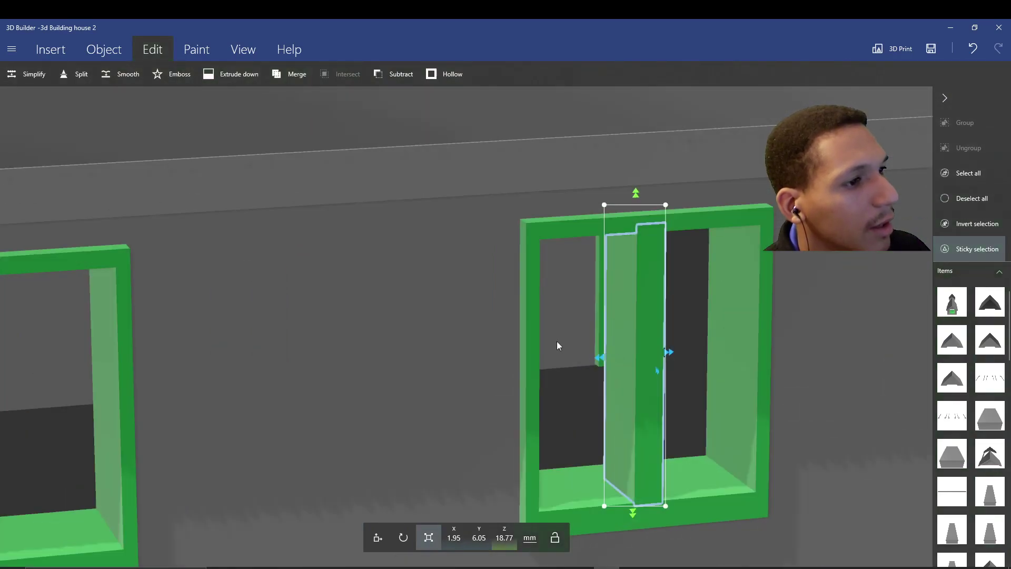
pyautogui.moveTo(813, 356)
pyautogui.mouseDown()
pyautogui.moveTo(782, 346)
pyautogui.moveTo(798, 356)
pyautogui.mouseUp()
pyautogui.click(378, 537)
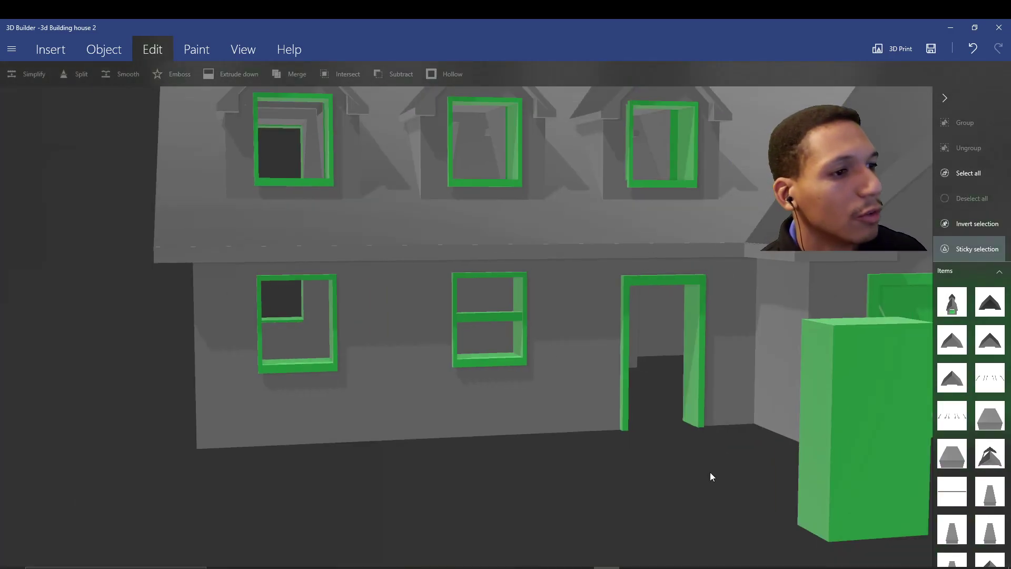
# - Duplicate the window crossbar into the other lower front window, the dormer windows and the matching rear windows
pyautogui.moveTo(710, 472); pyautogui.dragTo(649, 463)
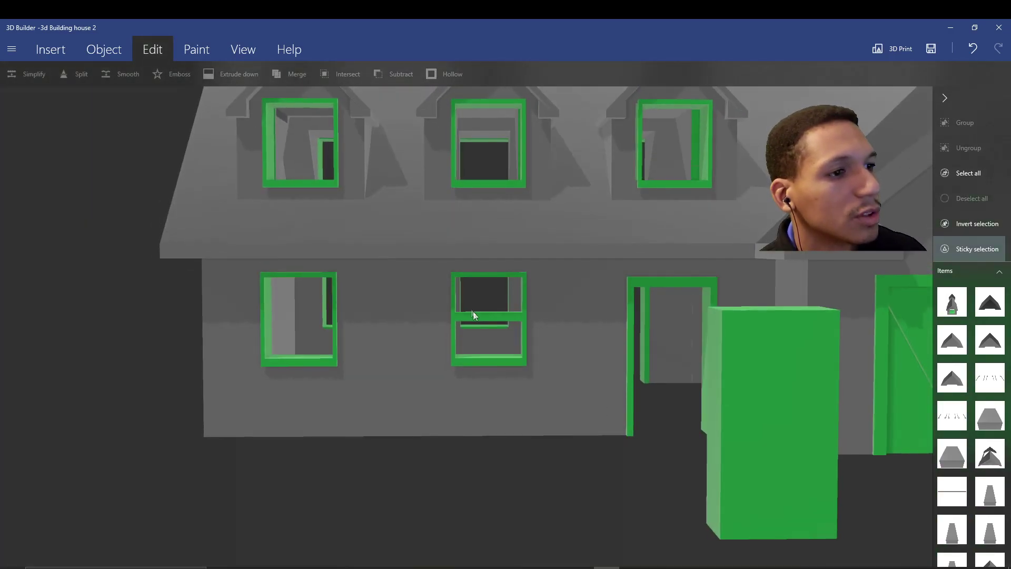
pyautogui.moveTo(438, 454); pyautogui.dragTo(672, 307)
pyautogui.click(655, 309)
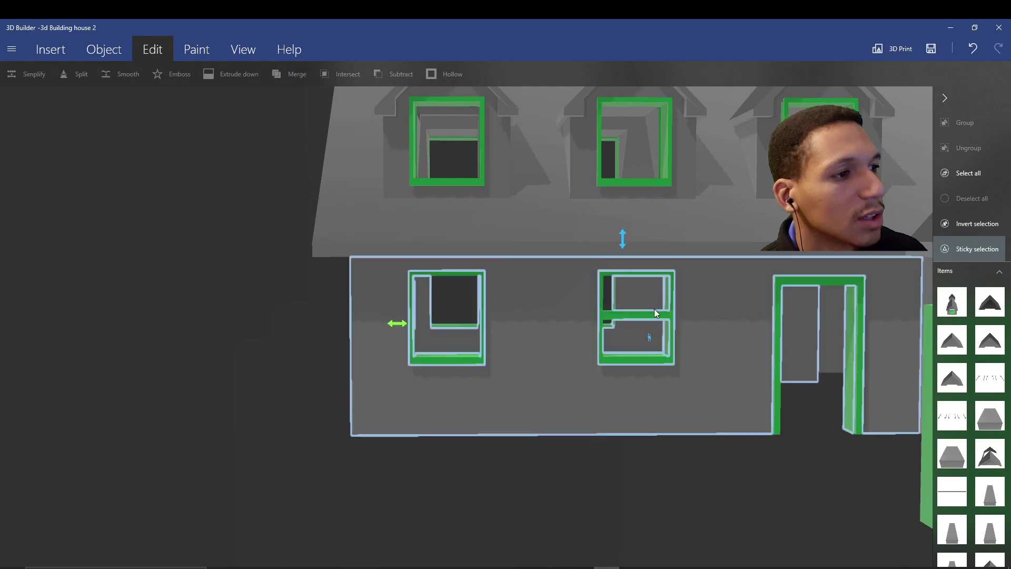
pyautogui.click(977, 199)
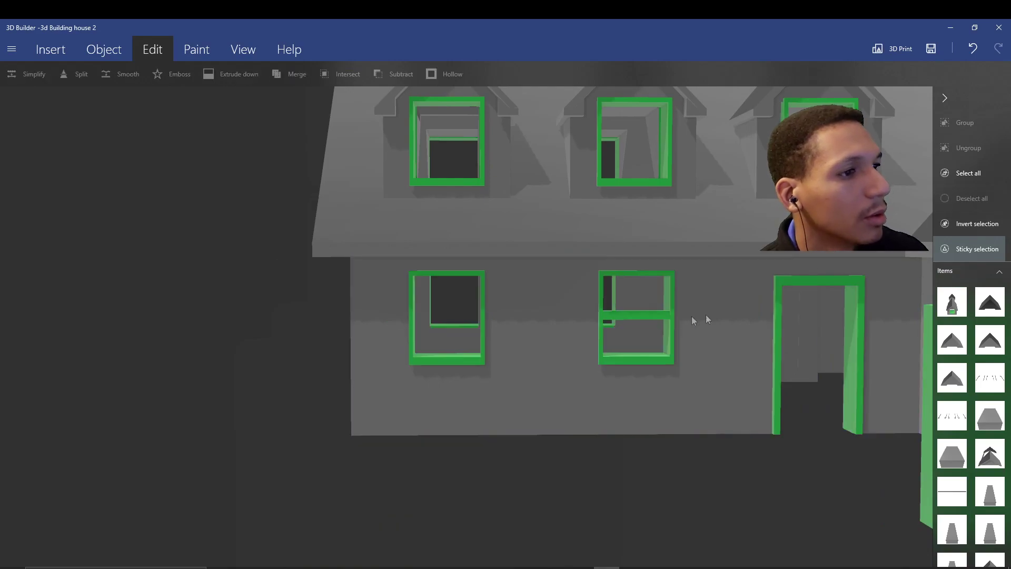
pyautogui.click(653, 315)
pyautogui.hotkey('ctrl', 'd')
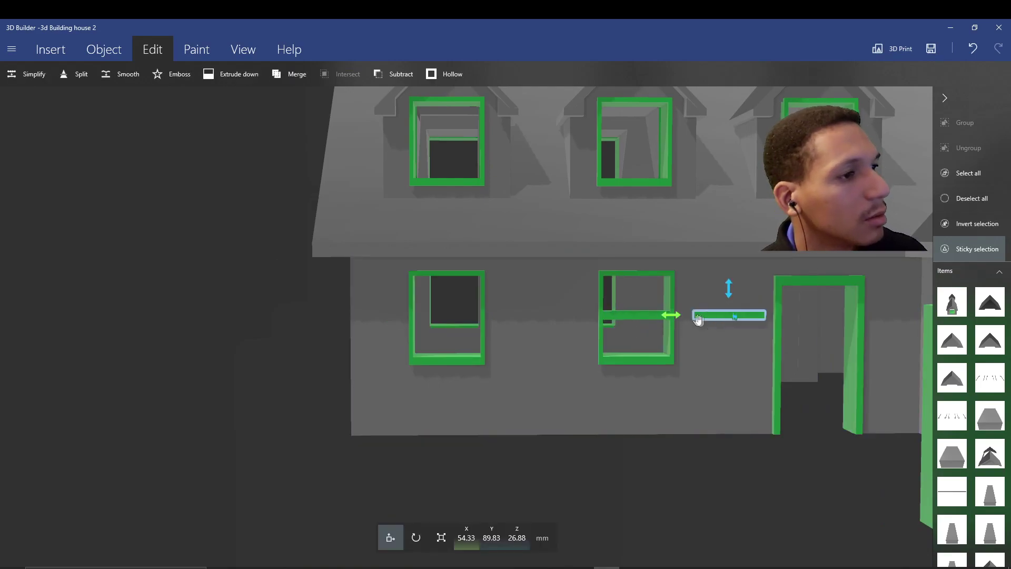
pyautogui.moveTo(672, 316); pyautogui.dragTo(395, 349)
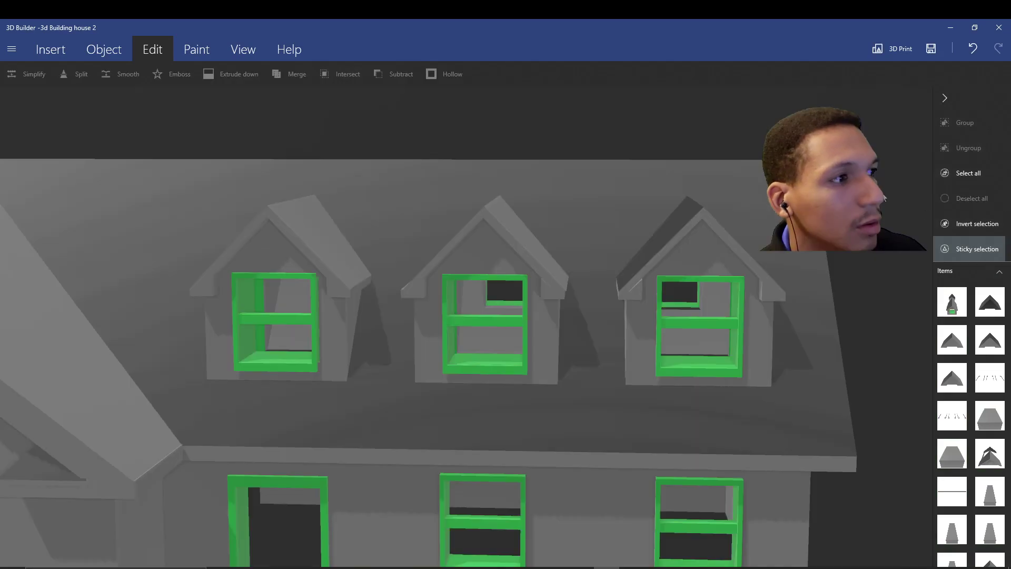
# - Move the spare inner door panel from in front of the garage into the front doorway at X 34.31
pyautogui.scroll(-6, 622, 263)
pyautogui.moveTo(621, 264); pyautogui.dragTo(487, 261)
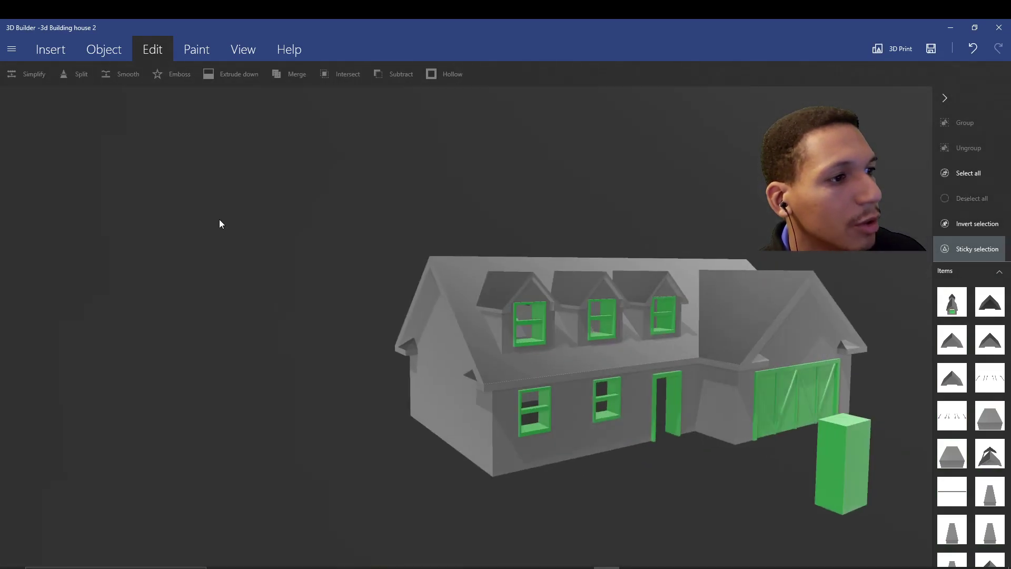
pyautogui.scroll(2, 718, 327)
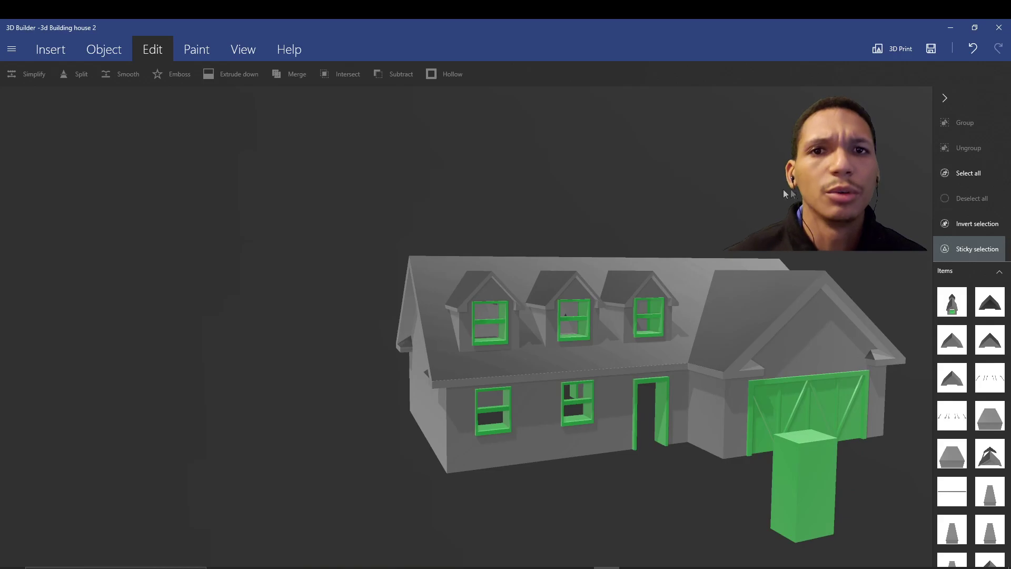
pyautogui.moveTo(783, 189); pyautogui.dragTo(601, 147)
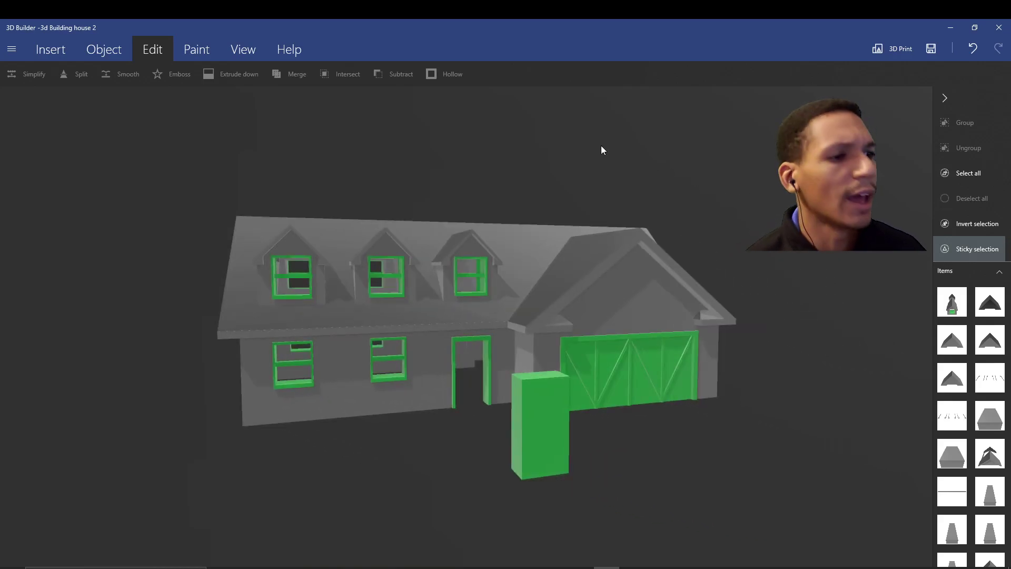
pyautogui.click(547, 395)
pyautogui.moveTo(658, 460); pyautogui.dragTo(562, 129)
pyautogui.moveTo(624, 96); pyautogui.dragTo(613, 108)
pyautogui.hotkey('ctrl', 'z')
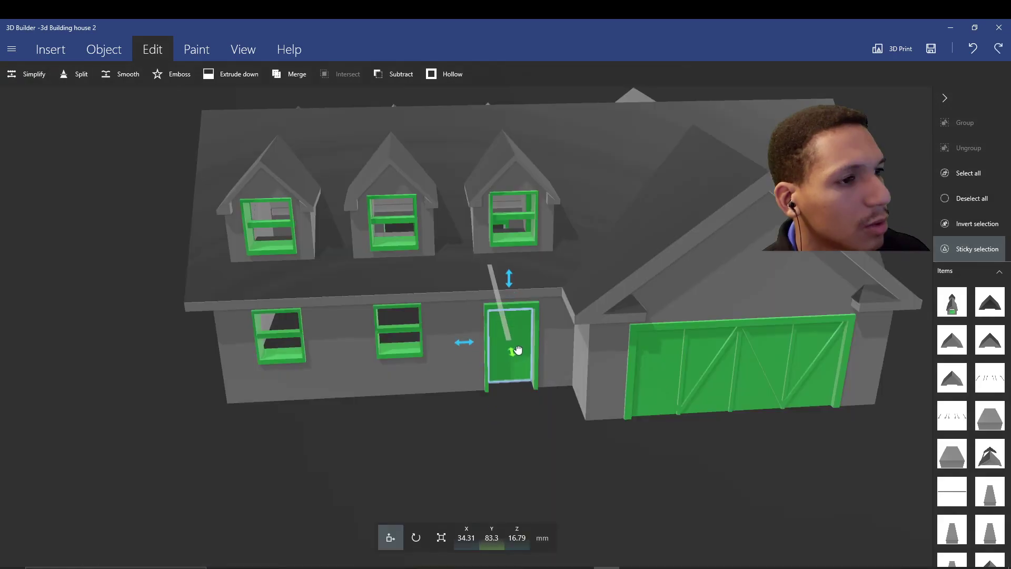
# - Duplicate a diagonal brace of the garage door and move the copy across the front door at X 39.04
pyautogui.moveTo(520, 359); pyautogui.dragTo(519, 355)
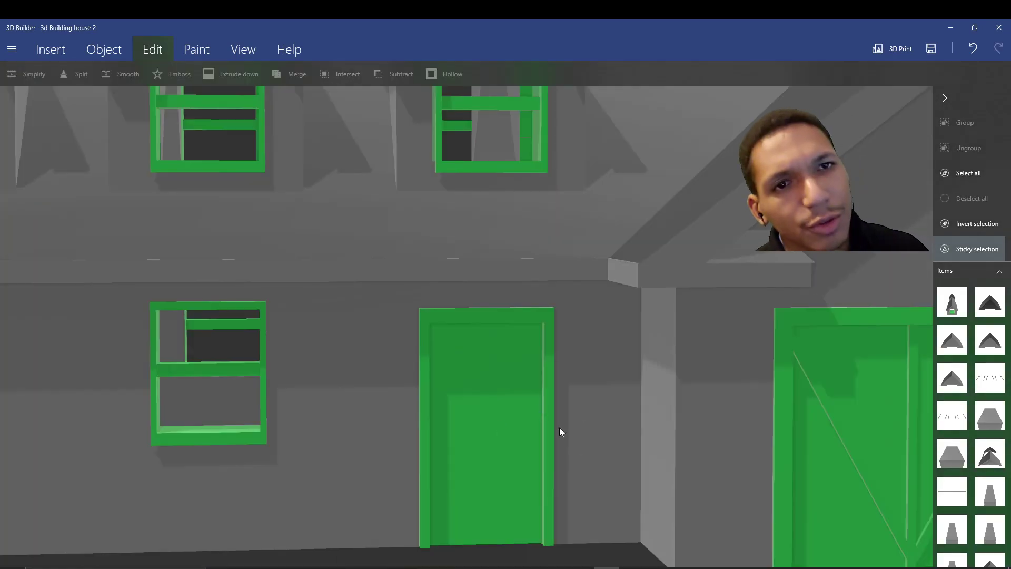
pyautogui.scroll(-3, 470, 290)
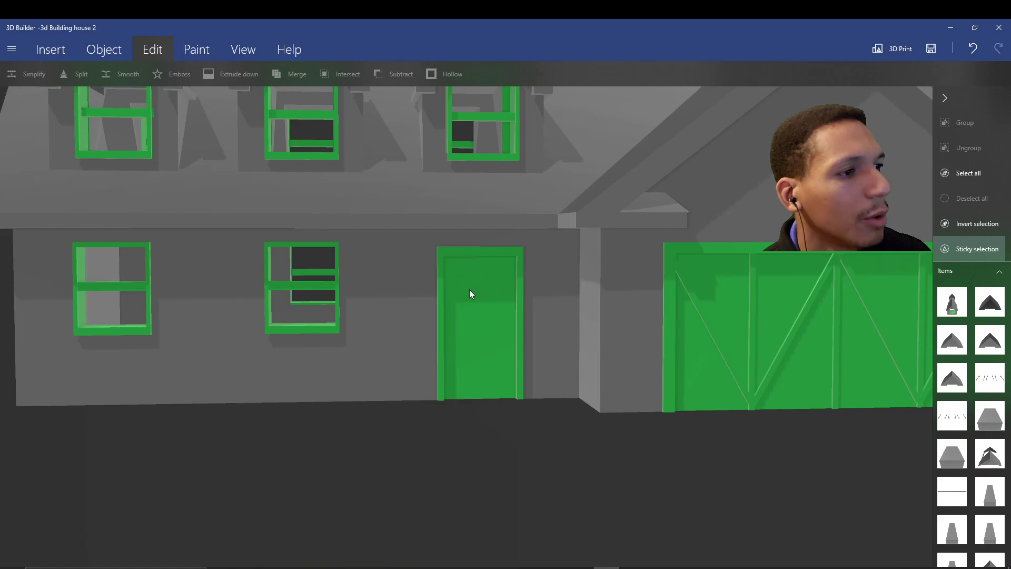
pyautogui.click(719, 344)
pyautogui.hotkey('ctrl', 'd')
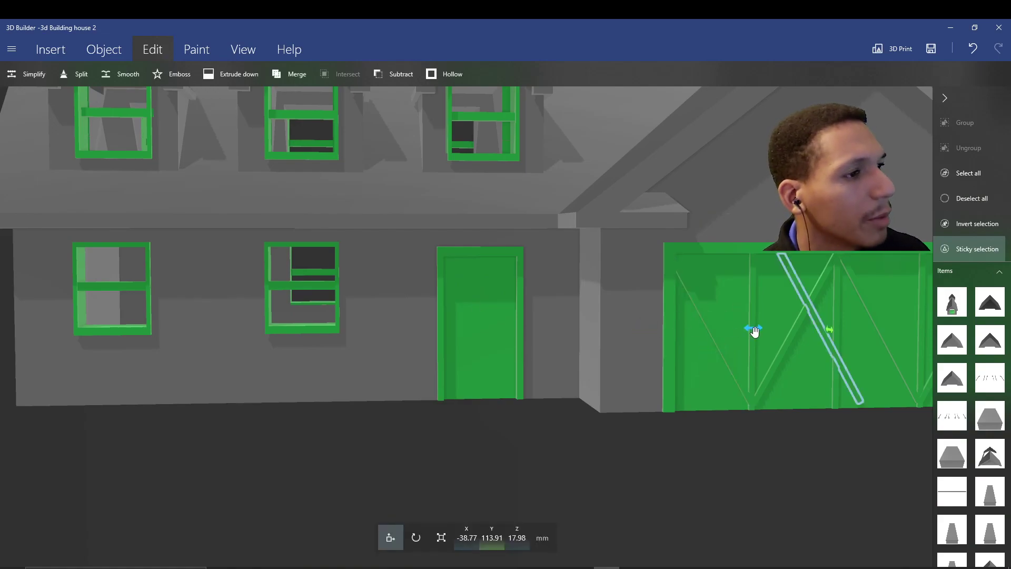
pyautogui.moveTo(754, 329); pyautogui.dragTo(405, 355)
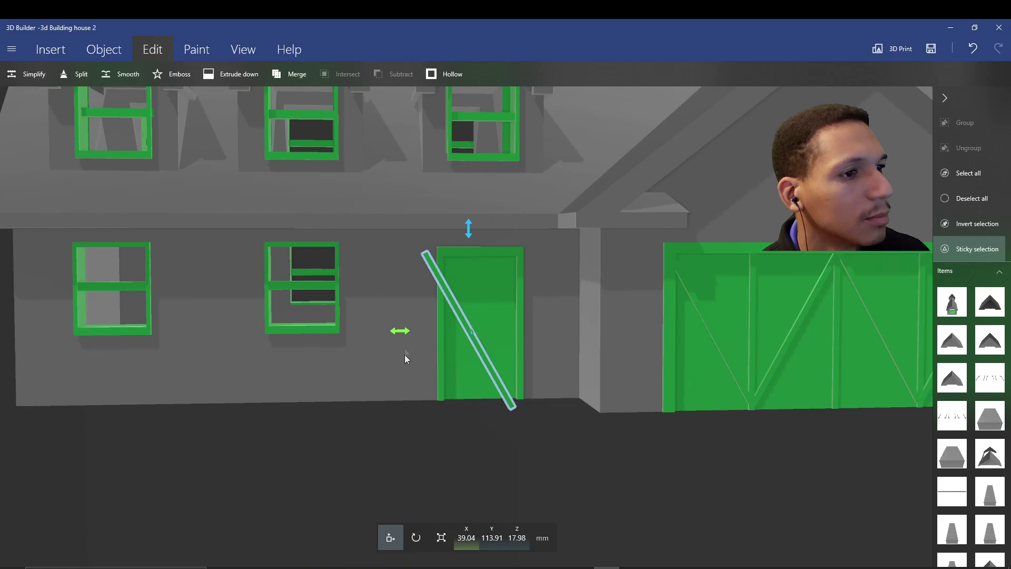
pyautogui.moveTo(448, 474); pyautogui.dragTo(600, 443)
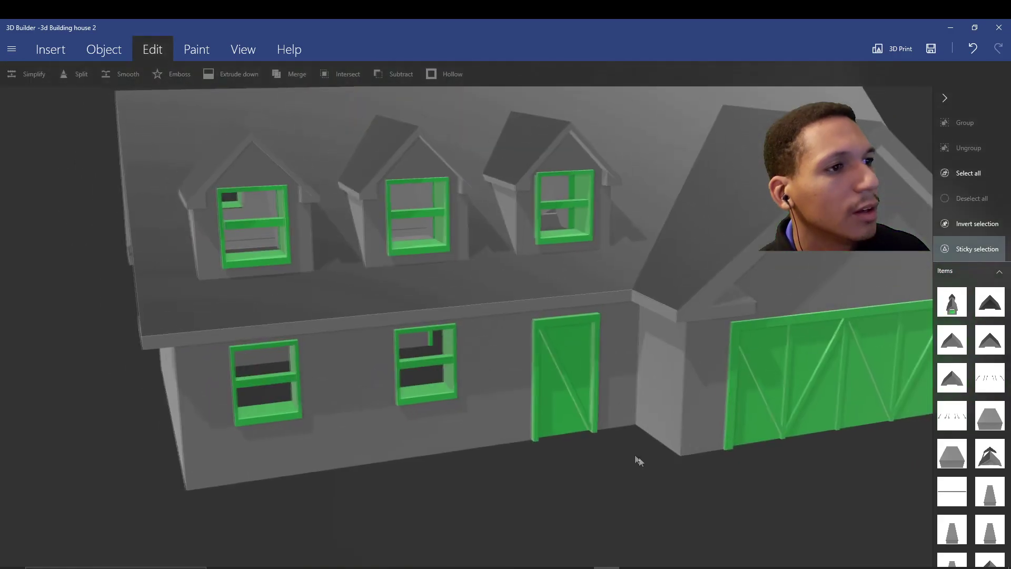
pyautogui.moveTo(639, 460); pyautogui.dragTo(593, 387)
pyautogui.scroll(-3, 600, 388)
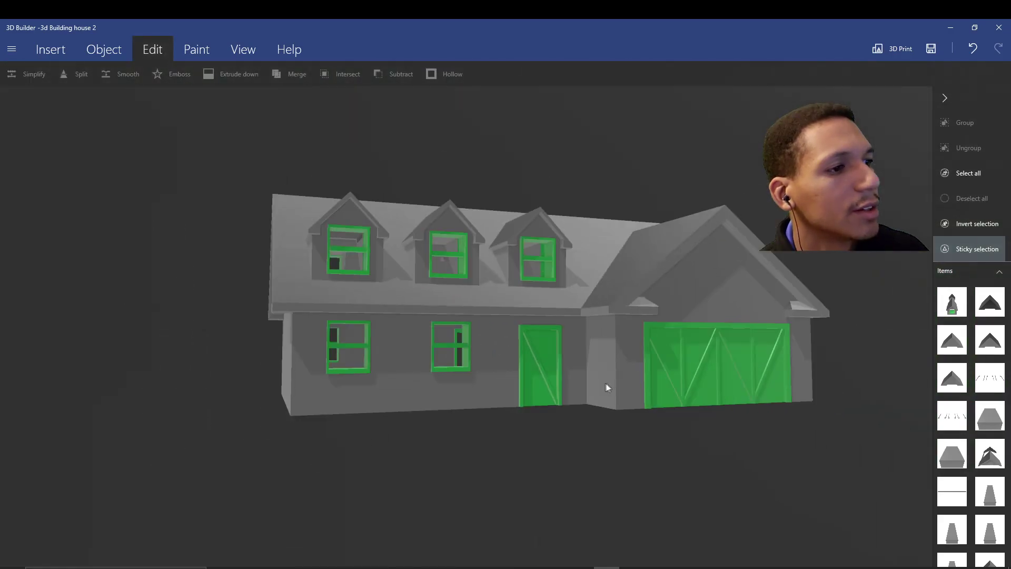
pyautogui.moveTo(564, 349); pyautogui.dragTo(733, 484)
pyautogui.scroll(5, 406, 423)
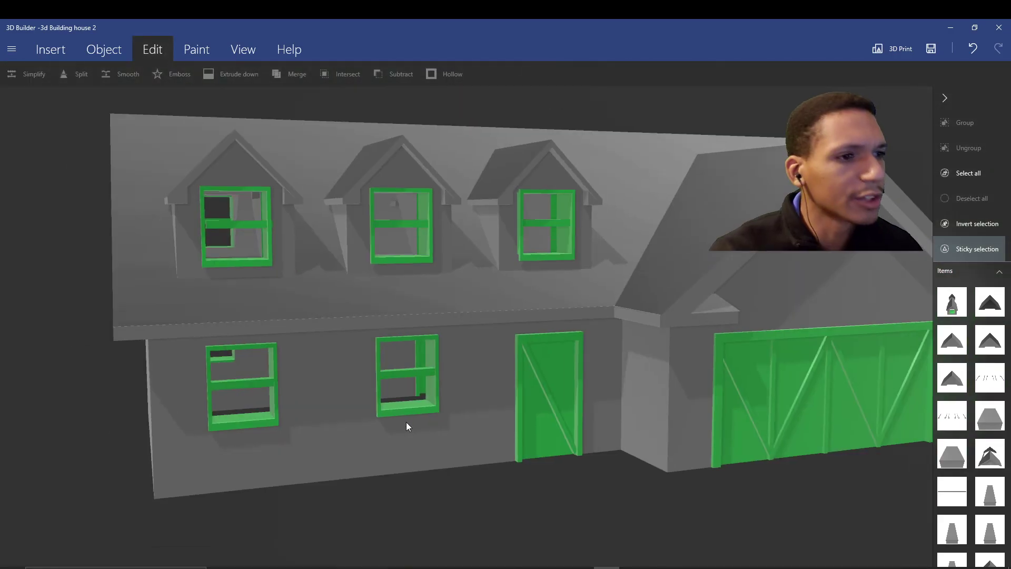
# - Insert a cube and move it out in front of the front door to about X 43.41, Y 131.24
pyautogui.click(100, 56)
pyautogui.click(54, 44)
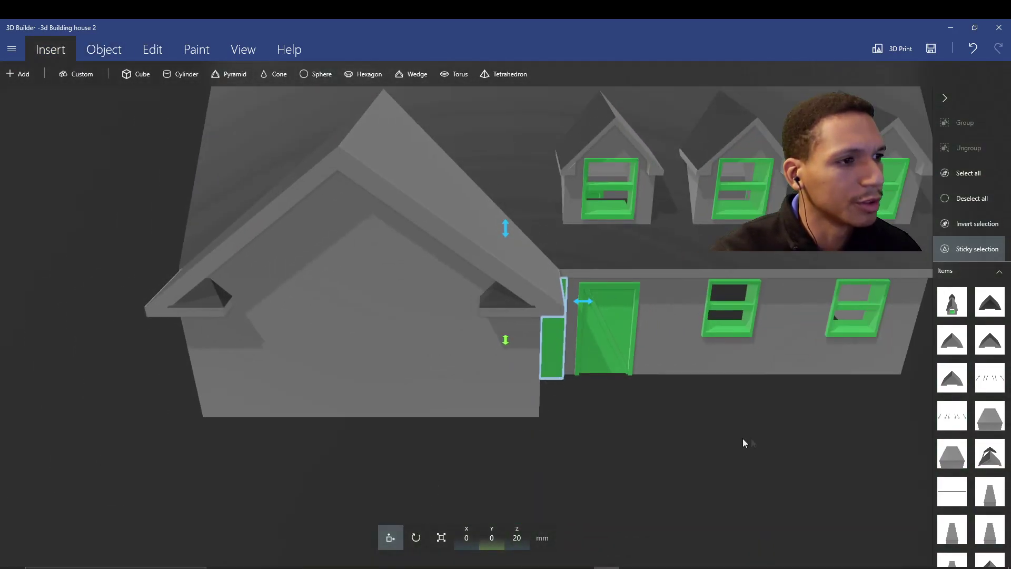
pyautogui.moveTo(743, 443); pyautogui.dragTo(321, 466)
pyautogui.moveTo(586, 305); pyautogui.dragTo(950, 326)
pyautogui.moveTo(729, 334); pyautogui.dragTo(567, 251, button='right')
pyautogui.scroll(2, 567, 251)
pyautogui.moveTo(707, 286); pyautogui.dragTo(731, 410)
pyautogui.moveTo(753, 428); pyautogui.dragTo(513, 319)
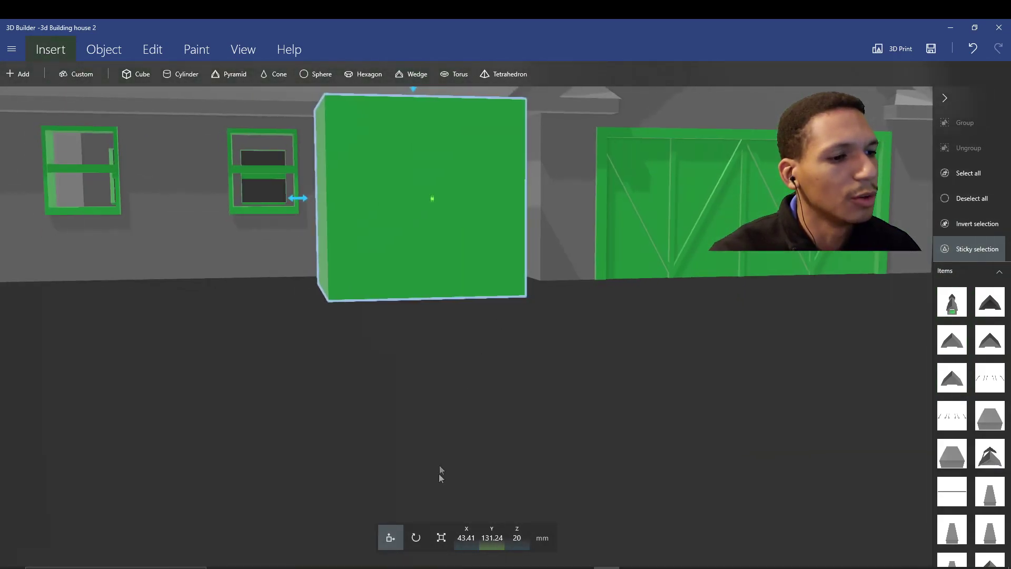
# - Shrink the cube into a narrow upright board and place it beside the lower window farthest from the door, about X 127.68, Z 26.06
pyautogui.click(441, 538)
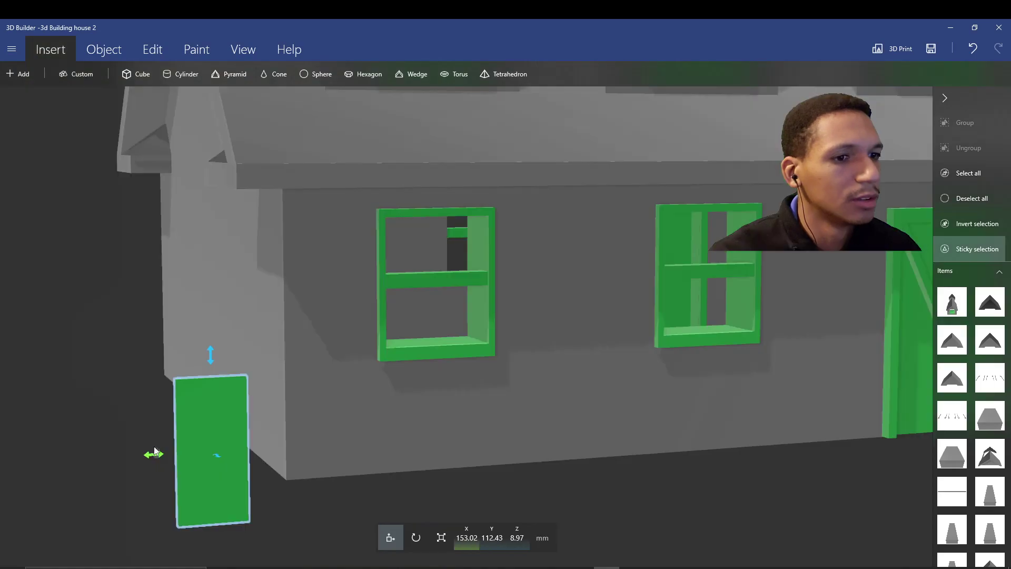
pyautogui.moveTo(154, 452); pyautogui.dragTo(290, 444)
pyautogui.moveTo(347, 348); pyautogui.dragTo(346, 196)
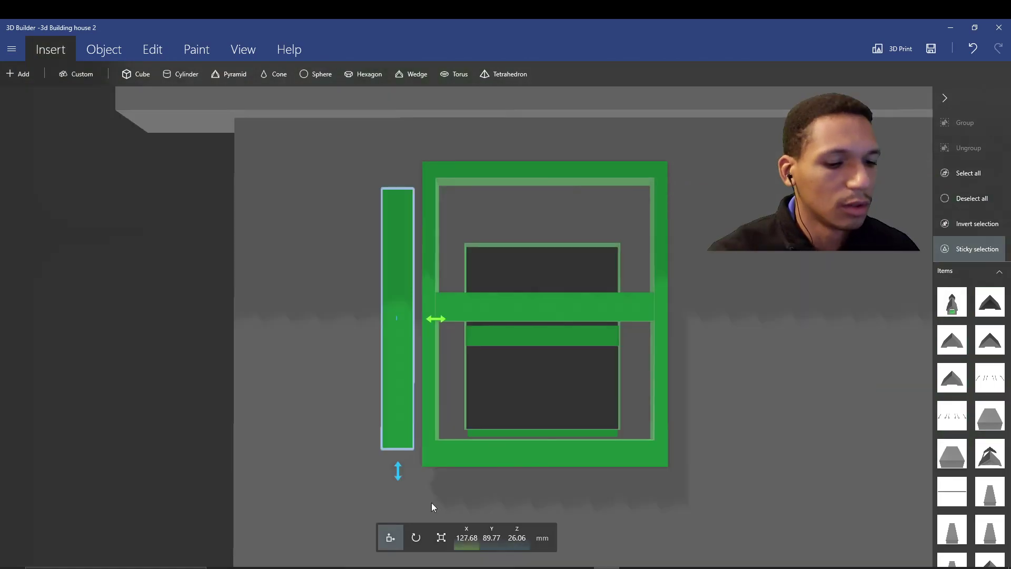
# - Duplicate the board into two uprights with three crosspieces and group the pieces as one shutter
pyautogui.hotkey('ctrl', 'd')
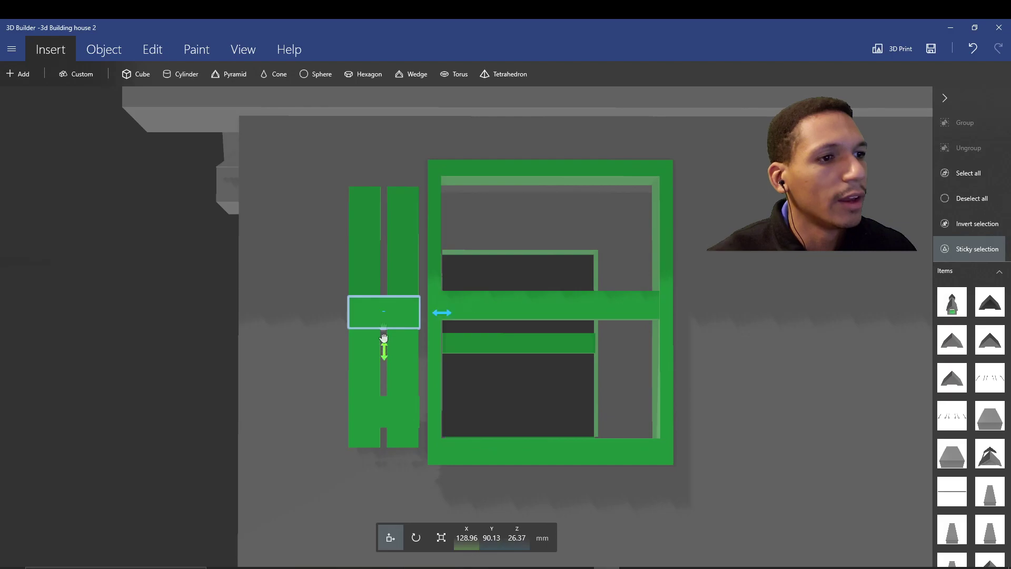
pyautogui.moveTo(384, 344); pyautogui.dragTo(369, 251)
pyautogui.moveTo(187, 275); pyautogui.dragTo(344, 288)
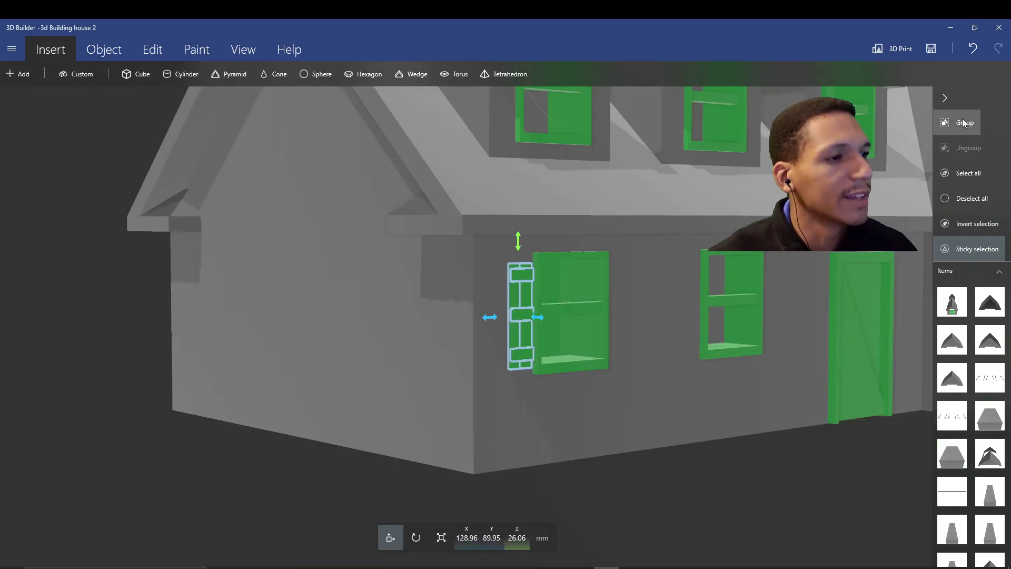
pyautogui.click(967, 124)
# - Duplicate the shutter onto both sides of the two lower front windows
pyautogui.scroll(-2, 591, 445)
pyautogui.scroll(4, 635, 396)
pyautogui.scroll(2, 636, 400)
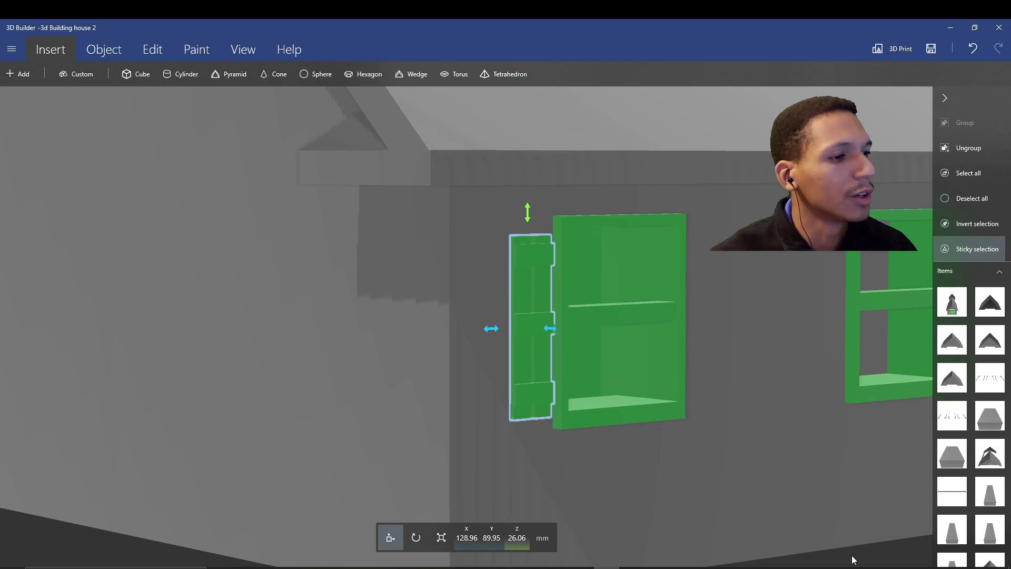
pyautogui.moveTo(852, 556); pyautogui.dragTo(643, 553)
pyautogui.moveTo(658, 439); pyautogui.dragTo(693, 441)
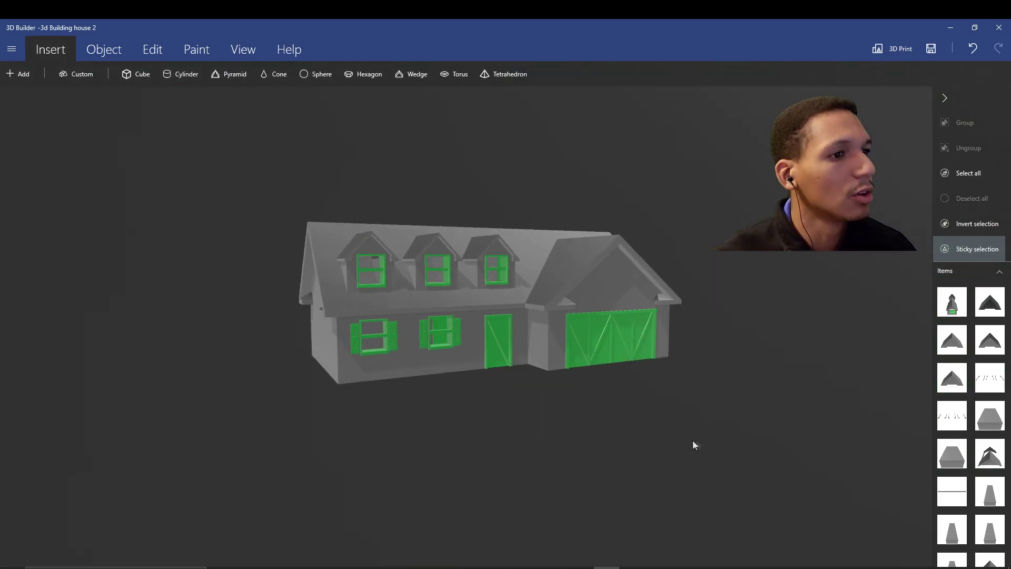
pyautogui.scroll(3, 527, 443)
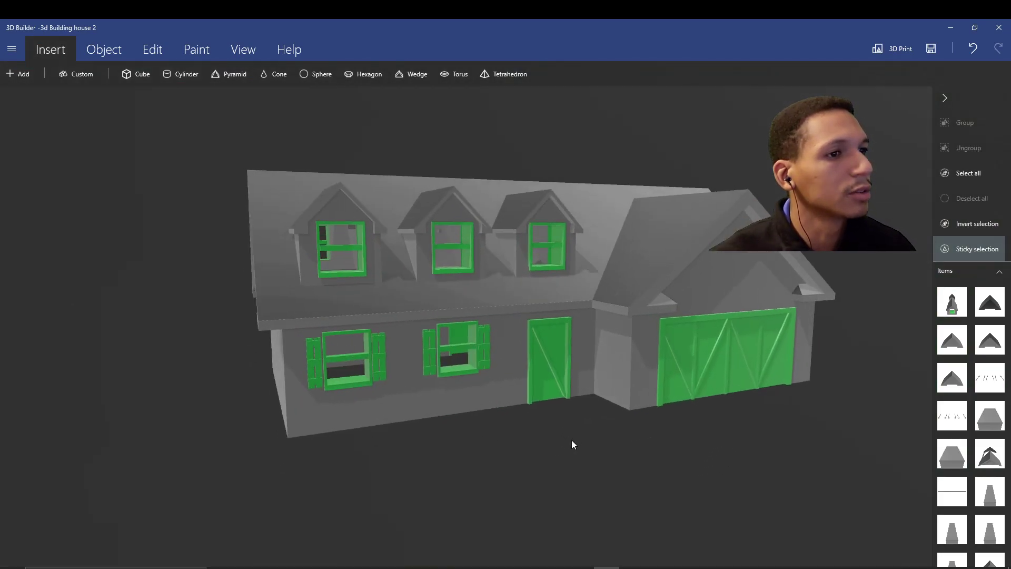
pyautogui.moveTo(573, 445); pyautogui.dragTo(722, 221)
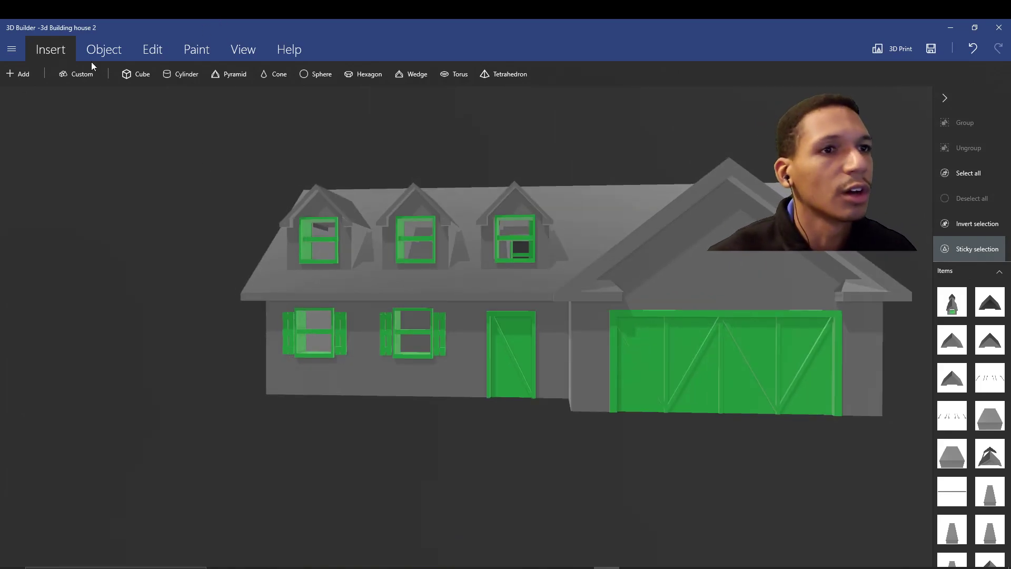
# - Insert a cylinder, bring it out in front of the house and rotate it to a roll of -90 degrees
pyautogui.click(102, 50)
pyautogui.click(54, 46)
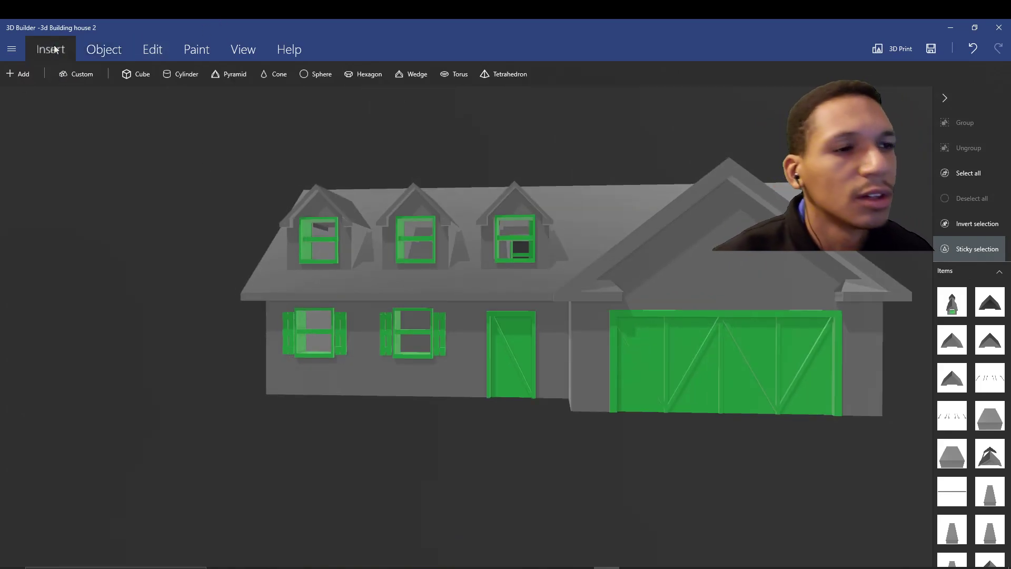
pyautogui.click(188, 74)
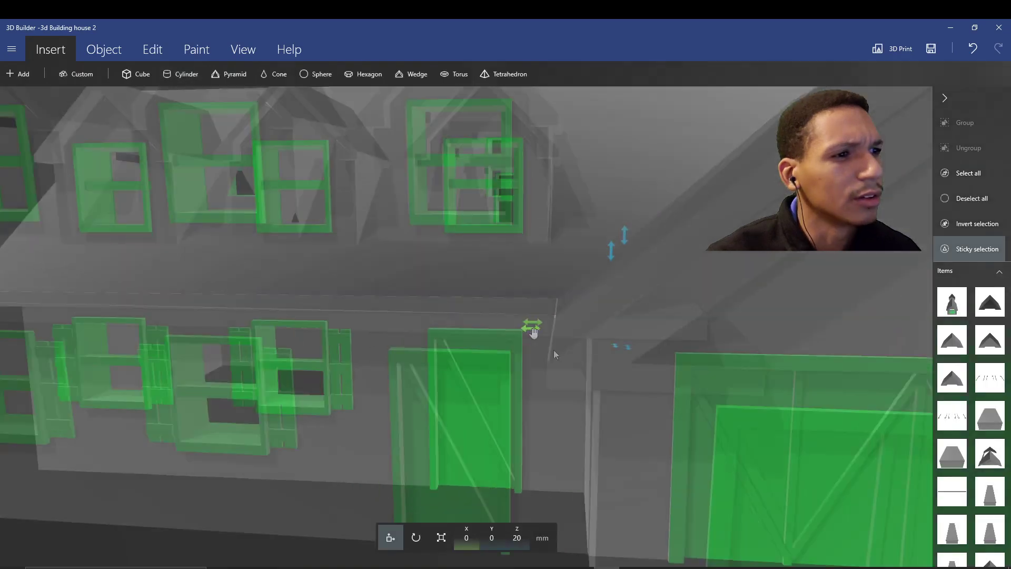
pyautogui.moveTo(554, 355); pyautogui.dragTo(496, 242)
pyautogui.scroll(-3, 496, 241)
pyautogui.moveTo(811, 411); pyautogui.dragTo(330, 373)
pyautogui.moveTo(572, 215); pyautogui.dragTo(639, 337)
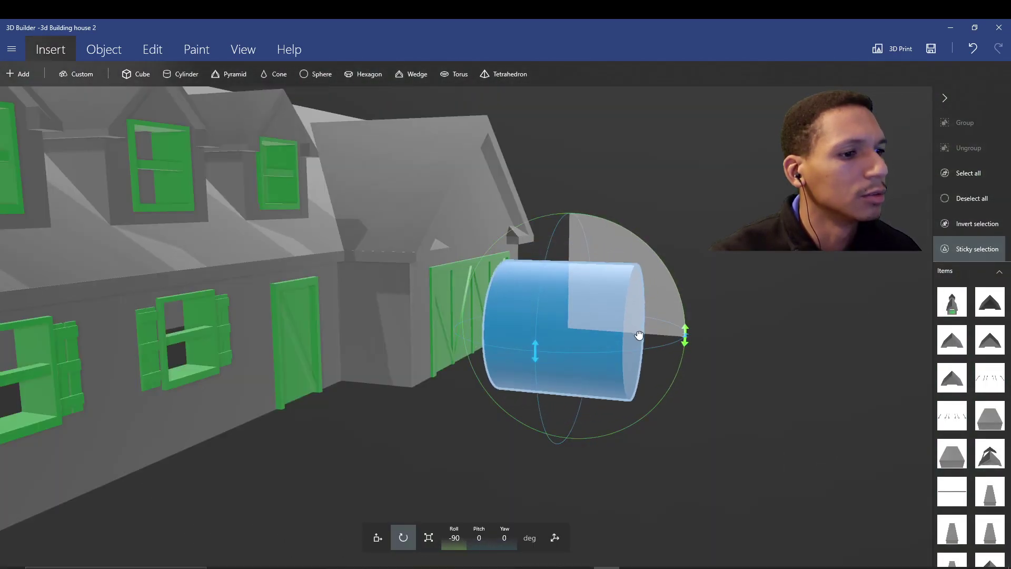
# - Scale the cylinder to about 5.02 mm and position it below the garage gable's peak at Y 118.65, Z 64.76
pyautogui.click(426, 545)
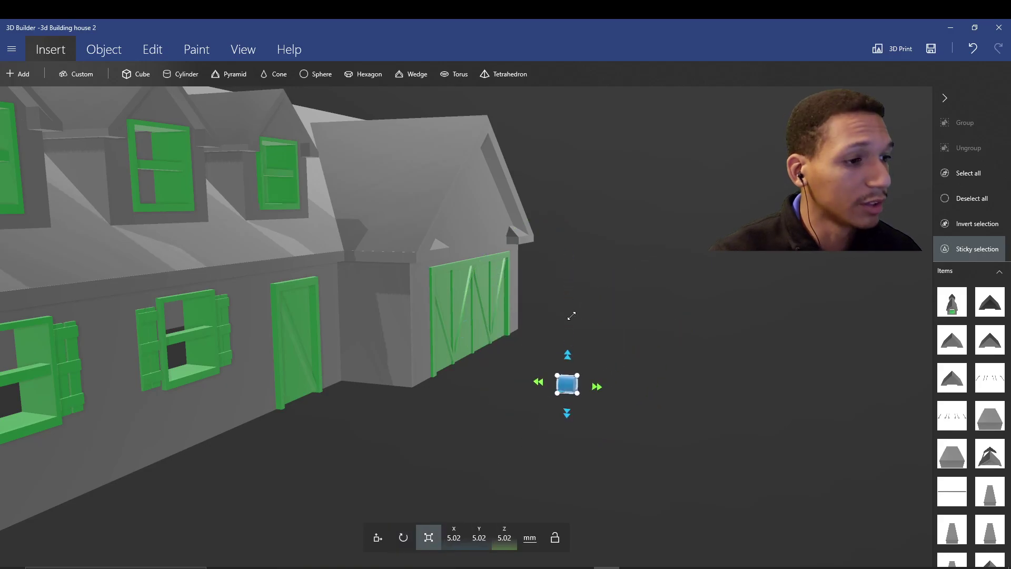
pyautogui.moveTo(594, 388); pyautogui.dragTo(585, 389)
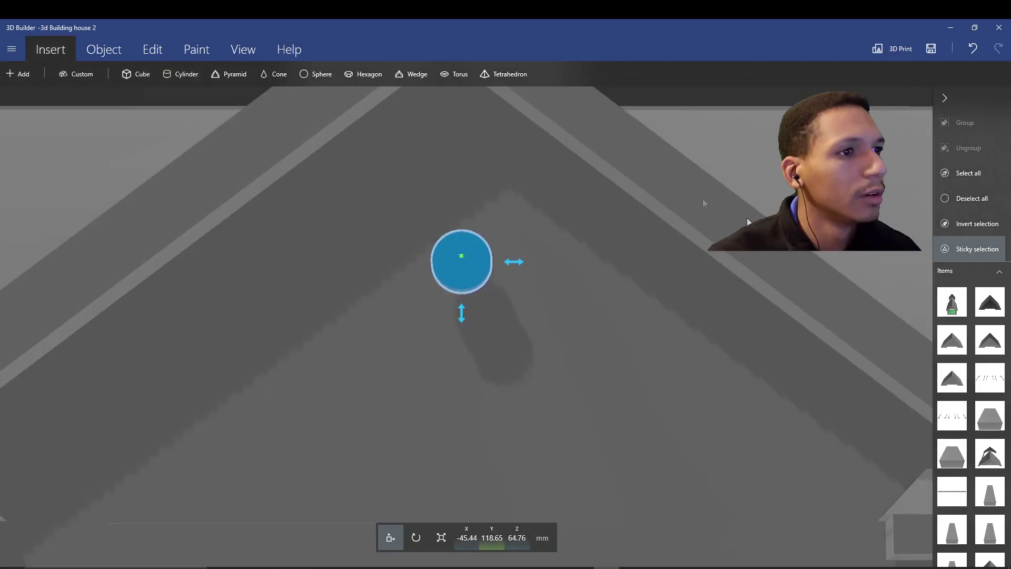
pyautogui.moveTo(516, 220); pyautogui.dragTo(557, 318, button='right')
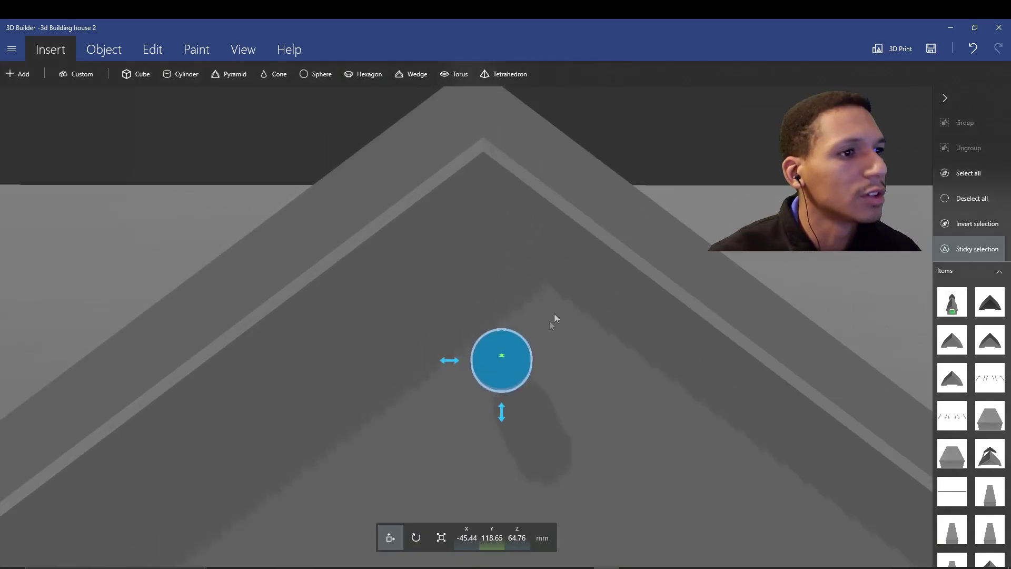
pyautogui.moveTo(450, 361); pyautogui.dragTo(424, 362)
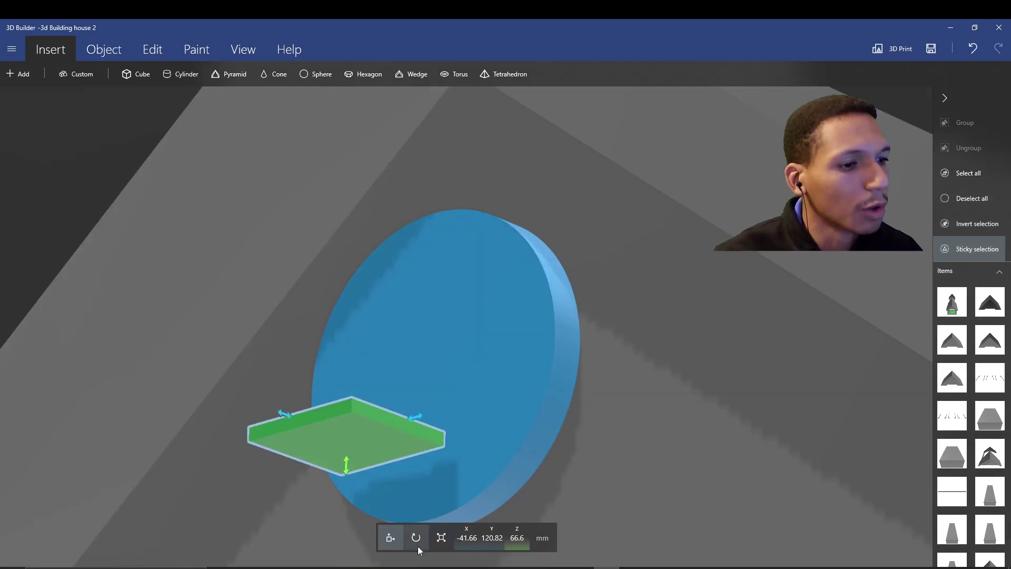
# - Widen the thin slat on the round gable disc and repeat it over the disc to form a louvred vent
pyautogui.click(442, 538)
pyautogui.moveTo(420, 419); pyautogui.dragTo(502, 407)
pyautogui.moveTo(508, 425); pyautogui.dragTo(535, 299, button='right')
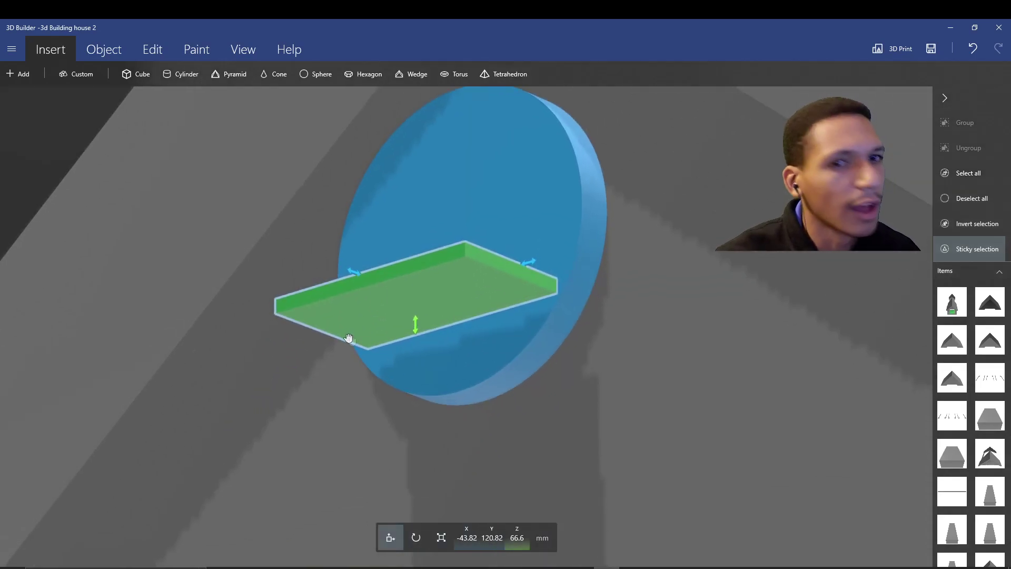
pyautogui.moveTo(349, 337)
pyautogui.mouseDown()
pyautogui.moveTo(365, 350)
pyautogui.moveTo(338, 343)
pyautogui.mouseUp()
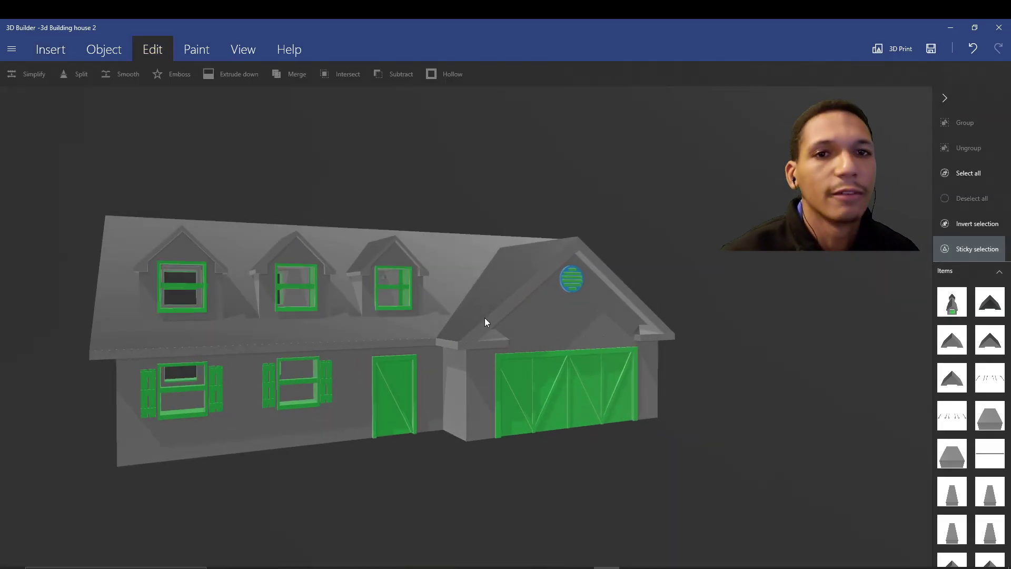
pyautogui.moveTo(448, 324)
pyautogui.mouseDown(button='right')
pyautogui.moveTo(481, 345)
pyautogui.moveTo(516, 349)
pyautogui.mouseUp(button='right')
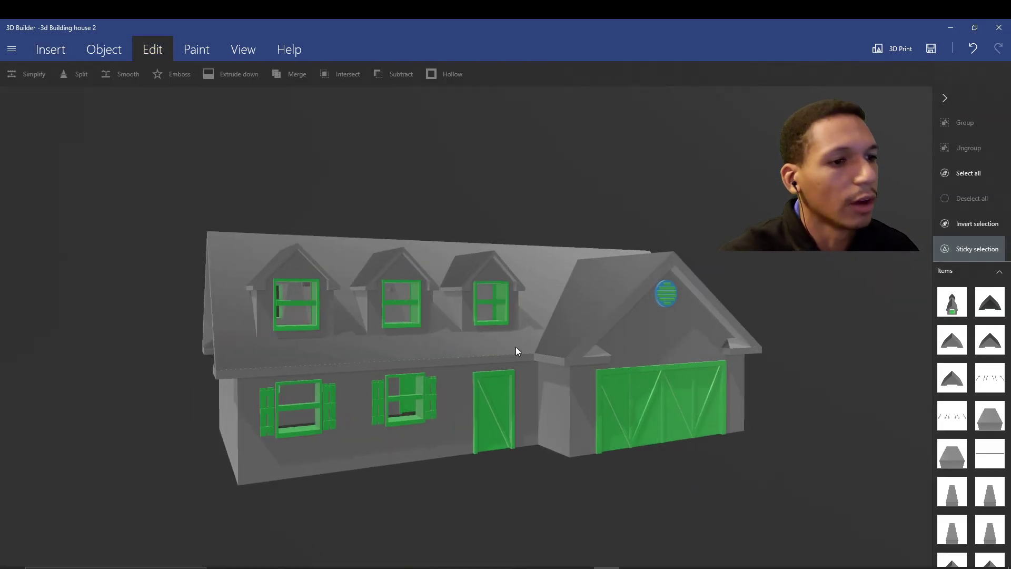
pyautogui.scroll(5, 517, 350)
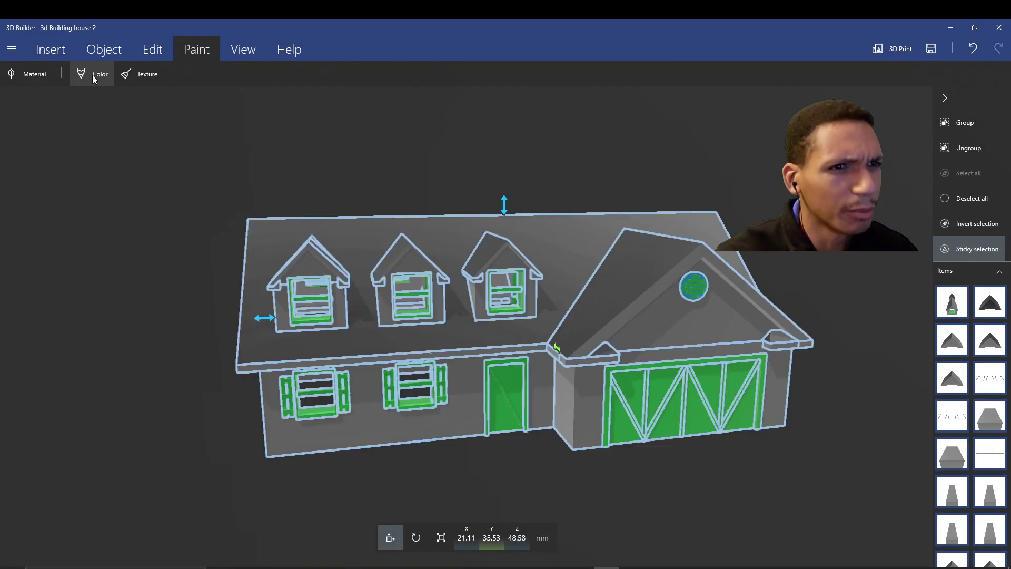
# - Set the material of the whole selected house to the Simple type in the standard black color
pyautogui.click(95, 79)
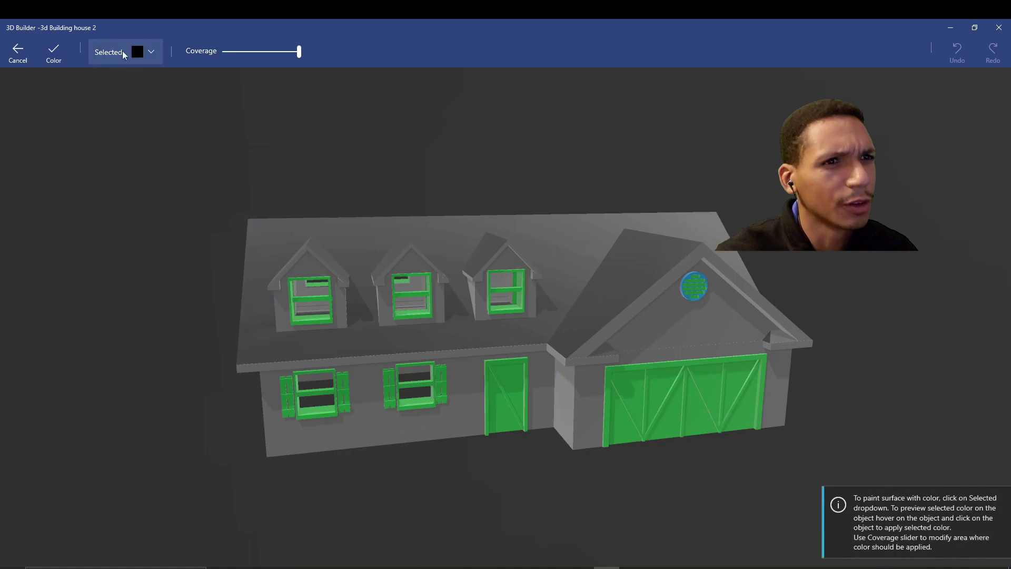
pyautogui.click(49, 50)
pyautogui.click(94, 75)
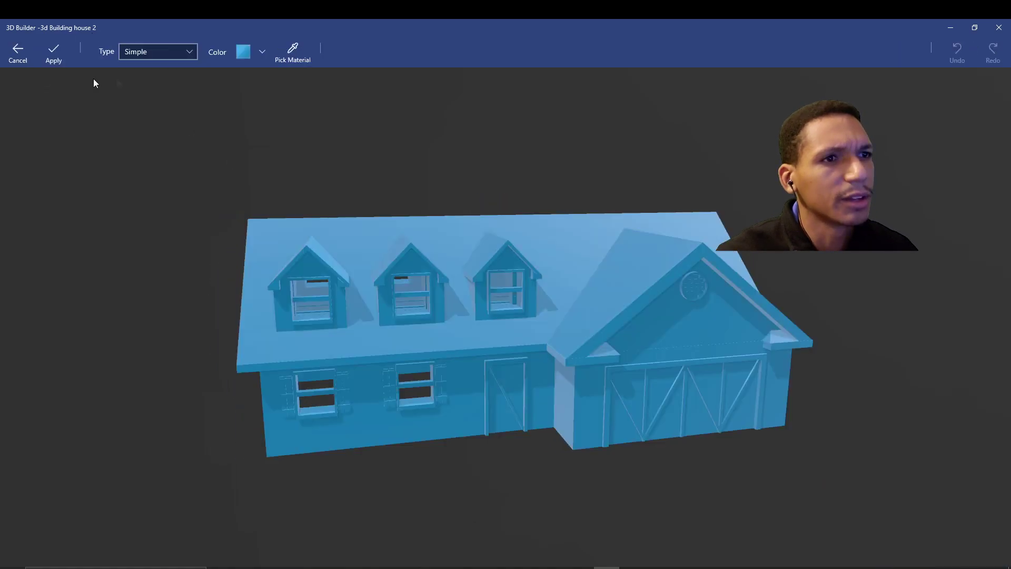
pyautogui.click(253, 50)
pyautogui.click(317, 179)
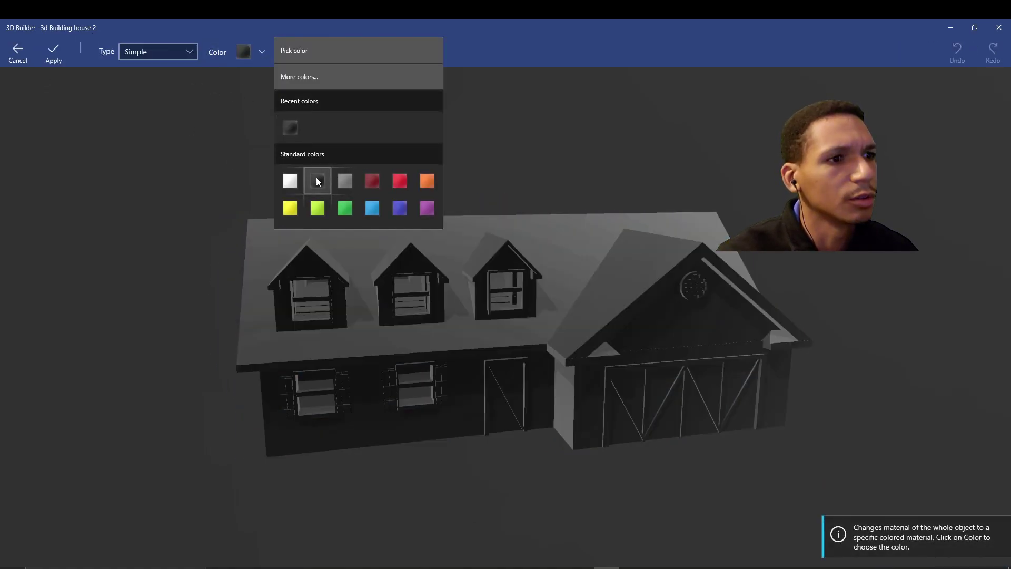